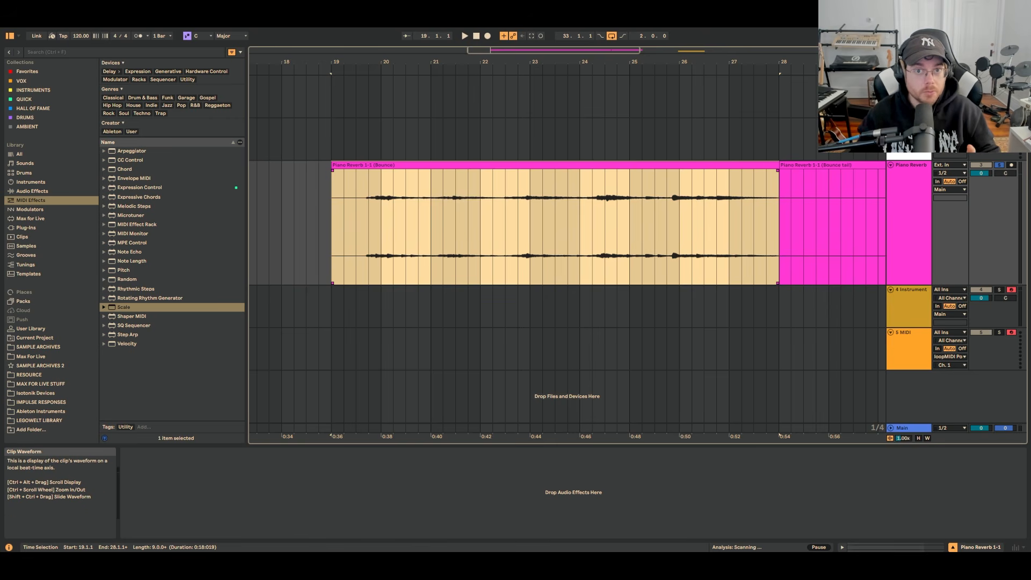
Play back the bounced Piano Reverb clip from its start at bar 19.
left_click(379, 202)
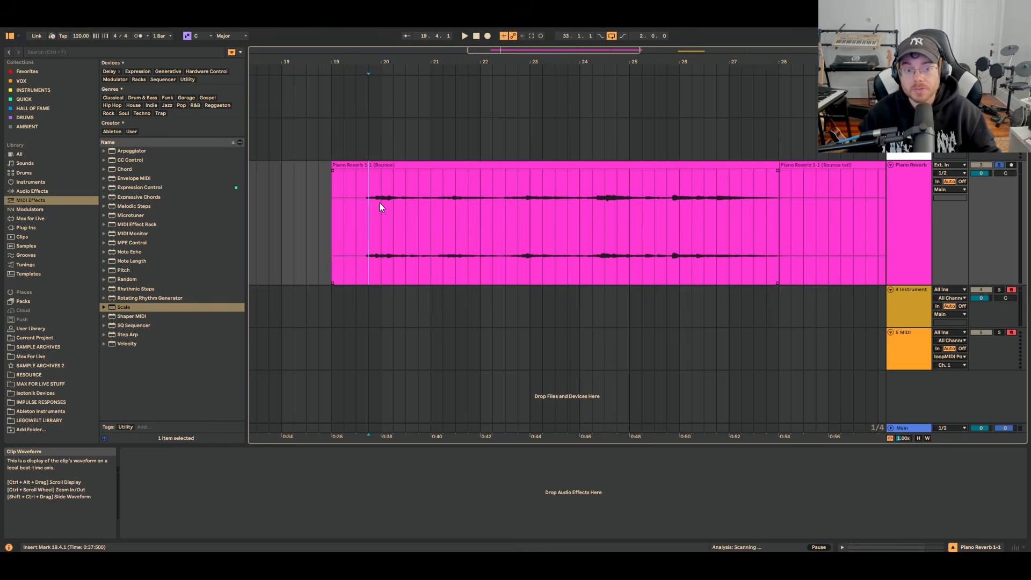
left_click(380, 164)
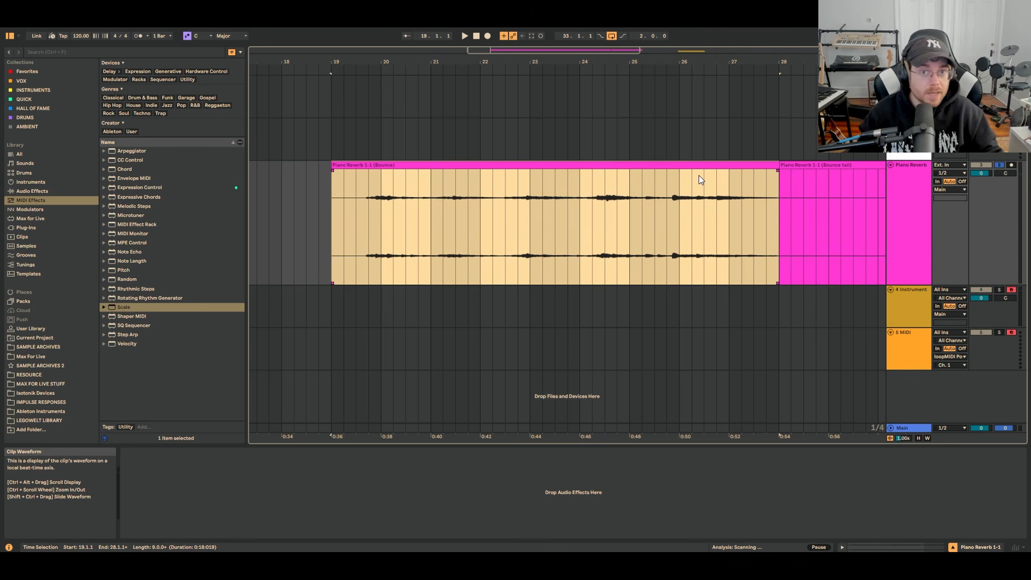
key("space")
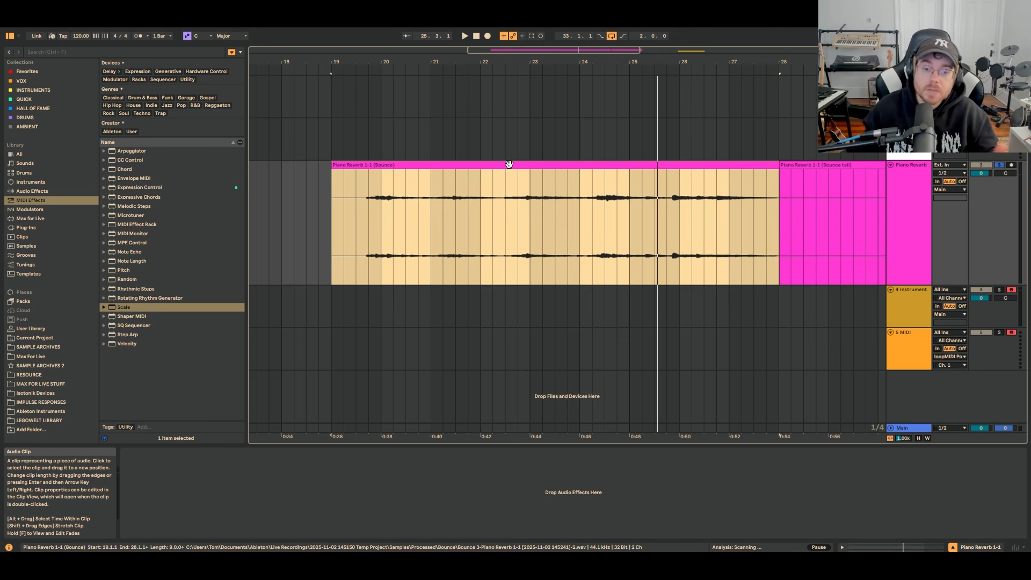
left_click(509, 164)
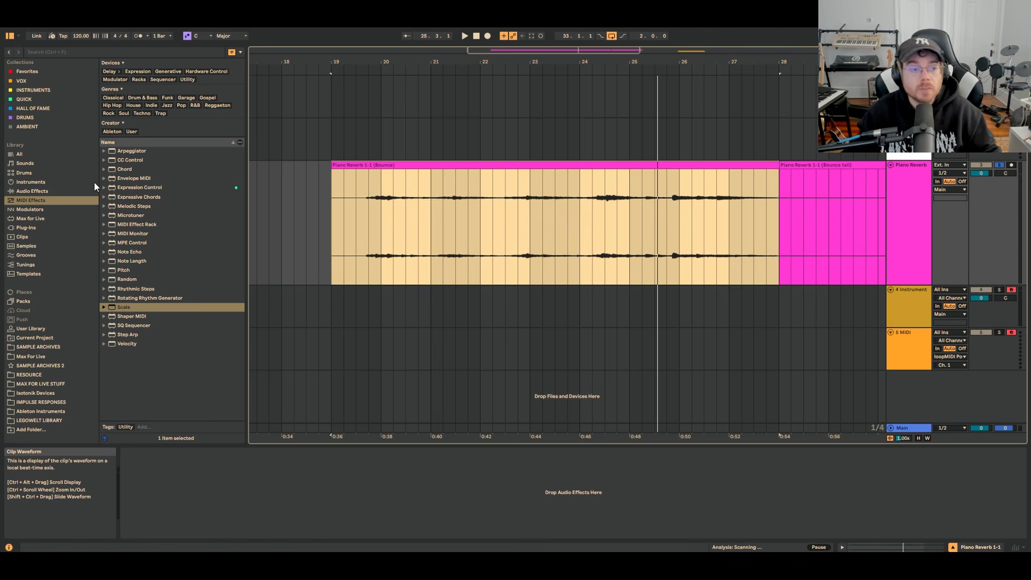
Search the whole library for "granu", load Granulator III onto a new track below the existing ones, and unfold that track.
left_click(22, 153)
left_click(98, 53)
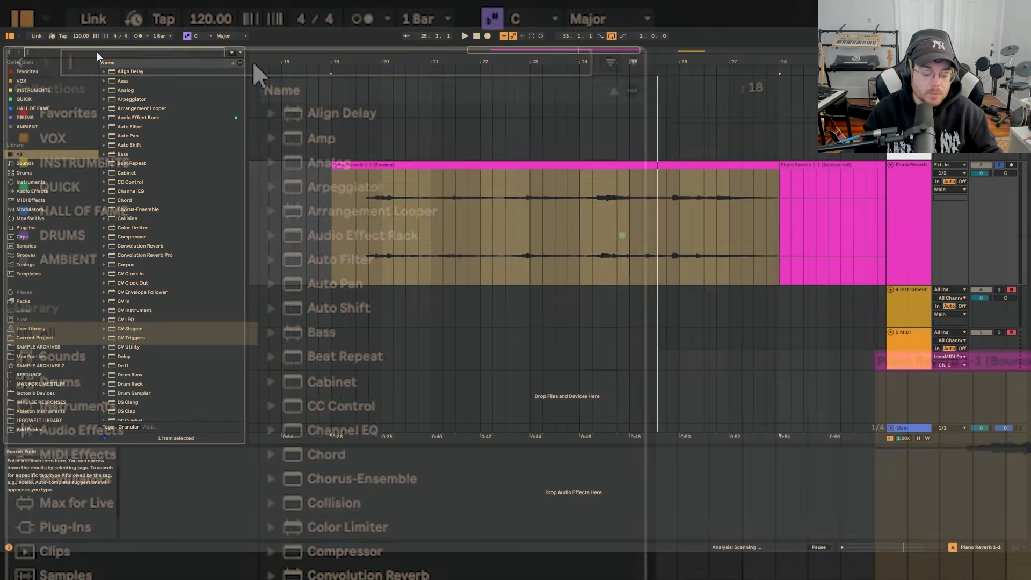
type("granu")
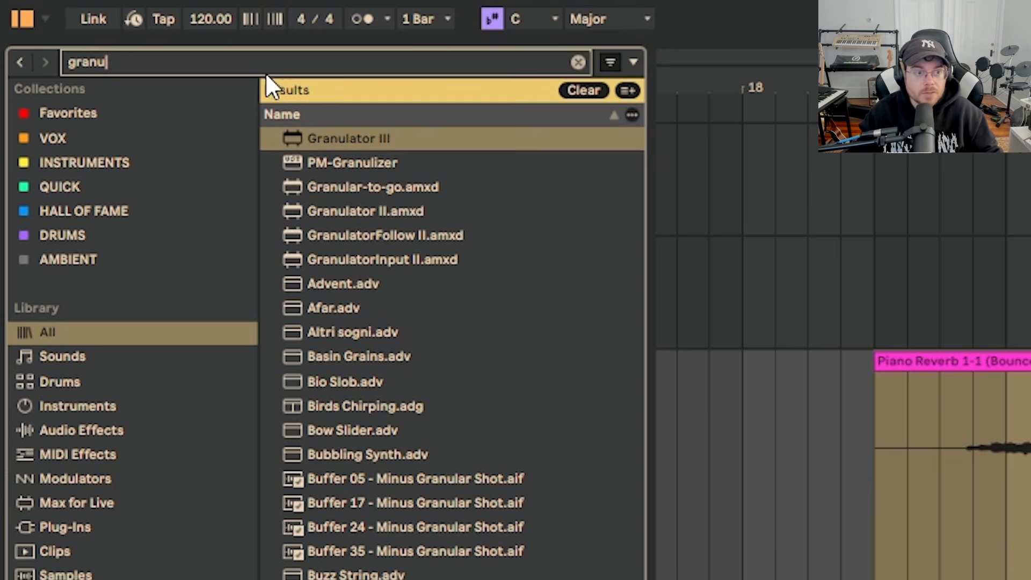
left_click(318, 139)
left_click_drag(339, 140, 662, 384)
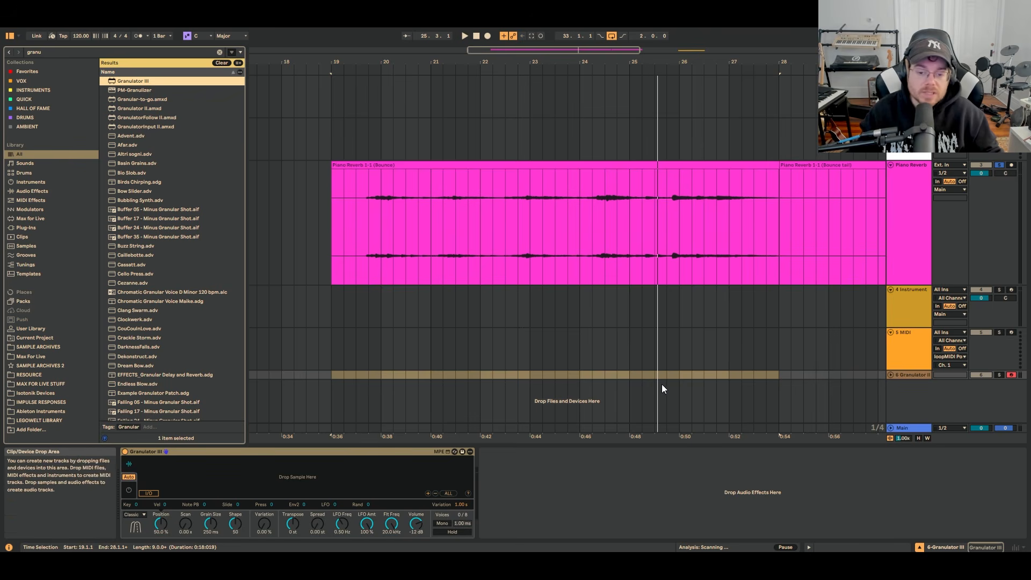
left_click(891, 375)
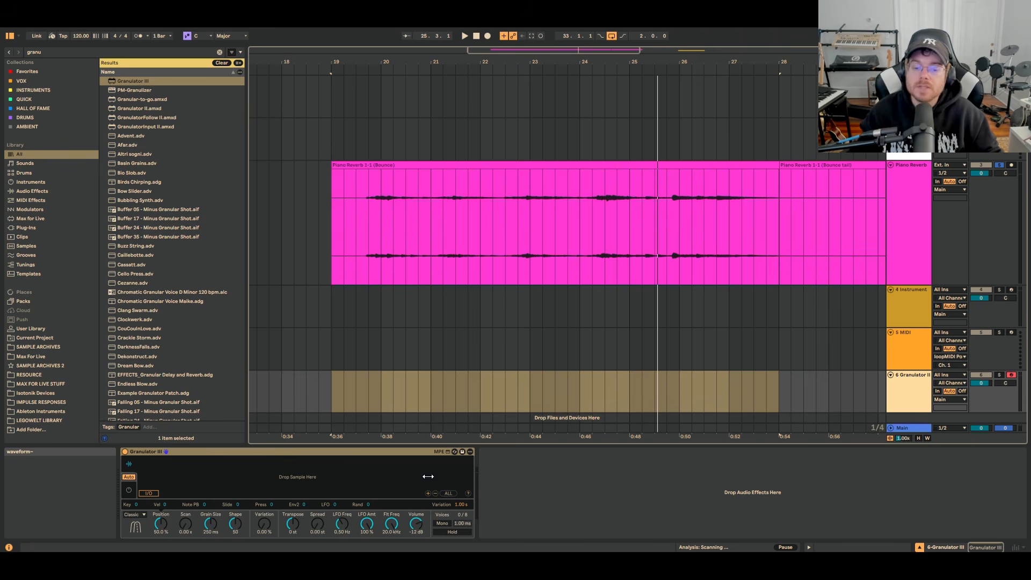
Load the bounced Piano Reverb clip into Granulator III as its sample.
left_click(374, 454)
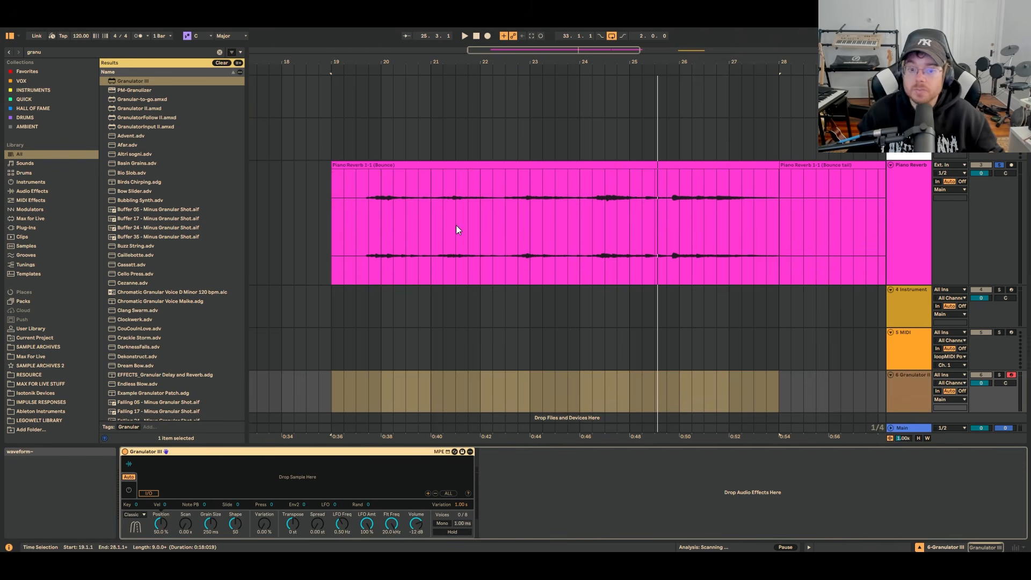
left_click_drag(484, 167, 340, 473)
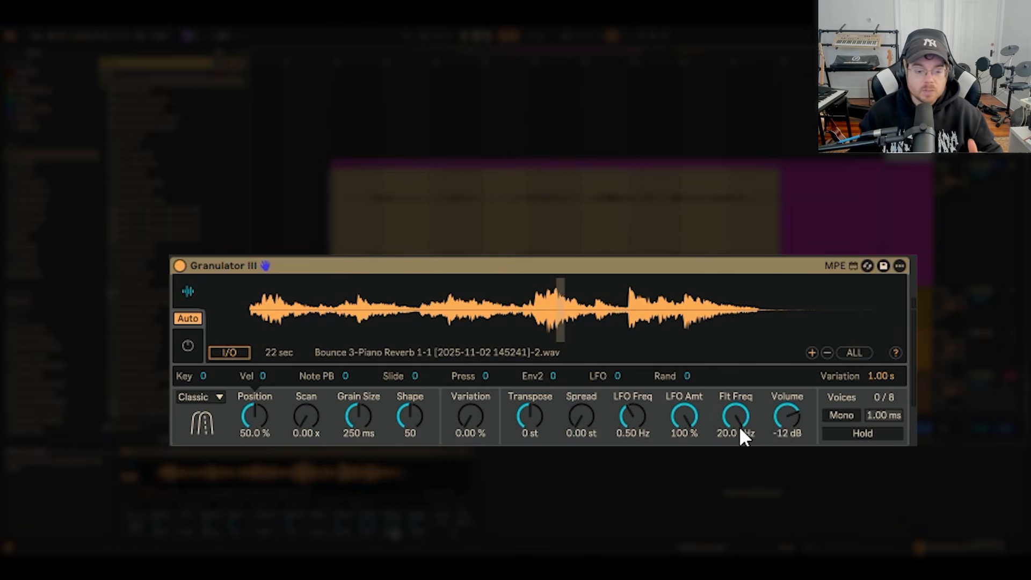
left_click(996, 381)
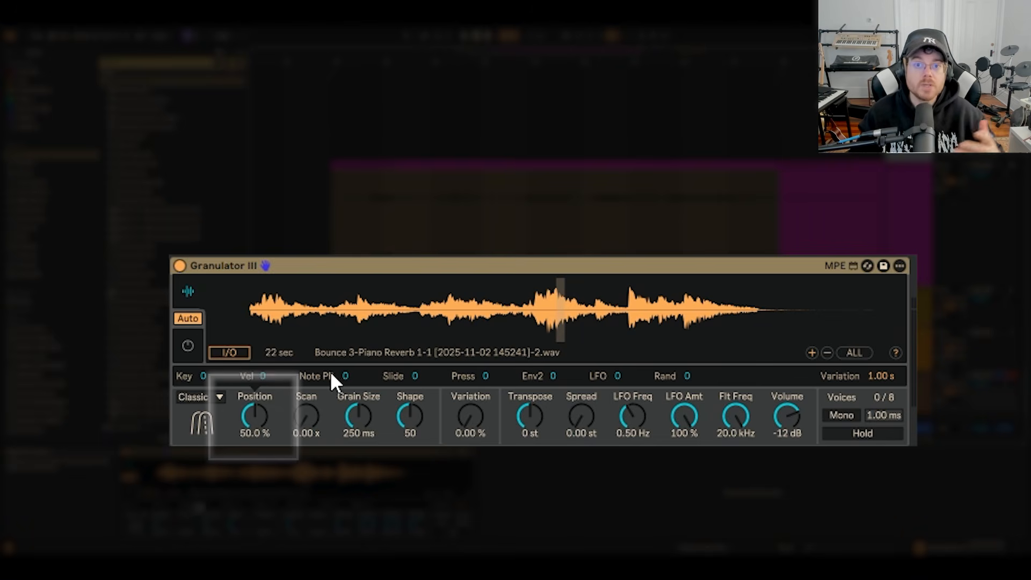
Set Granulator III's Position to 46.1 % and its Scan to 0.32 x.
mouse_move(256, 412)
left_mouse_down()
mouse_move(256, 443)
mouse_move(254, 412)
left_mouse_up()
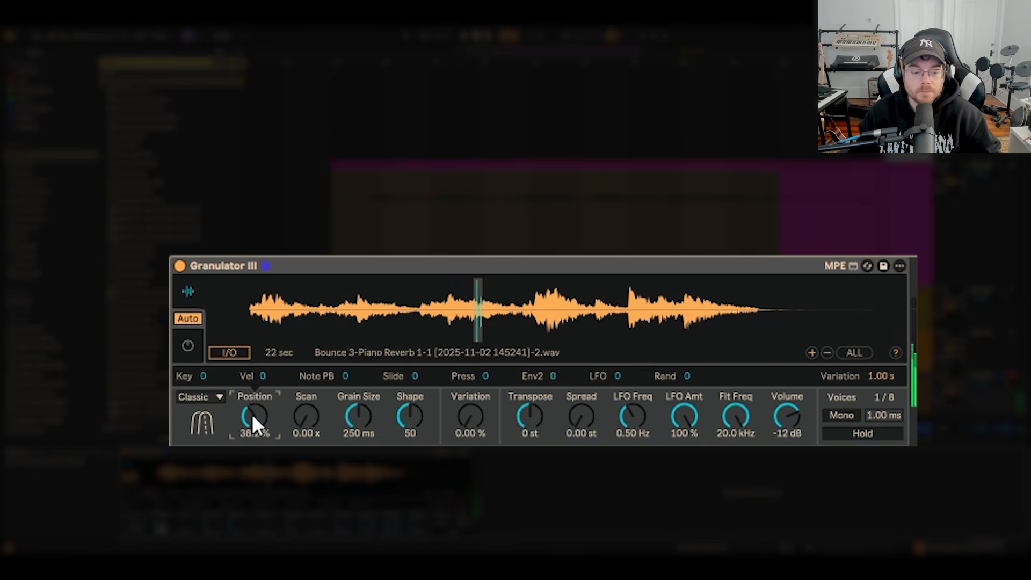
mouse_move(252, 413)
left_mouse_down()
mouse_move(252, 390)
mouse_move(253, 403)
left_mouse_up()
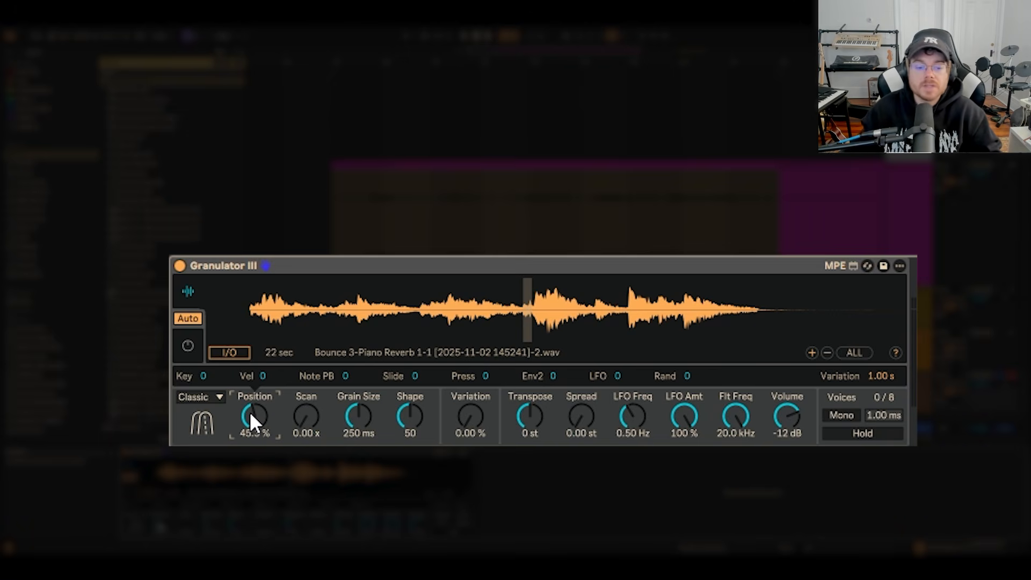
mouse_move(253, 407)
left_mouse_down()
mouse_move(253, 419)
mouse_move(253, 408)
left_mouse_up()
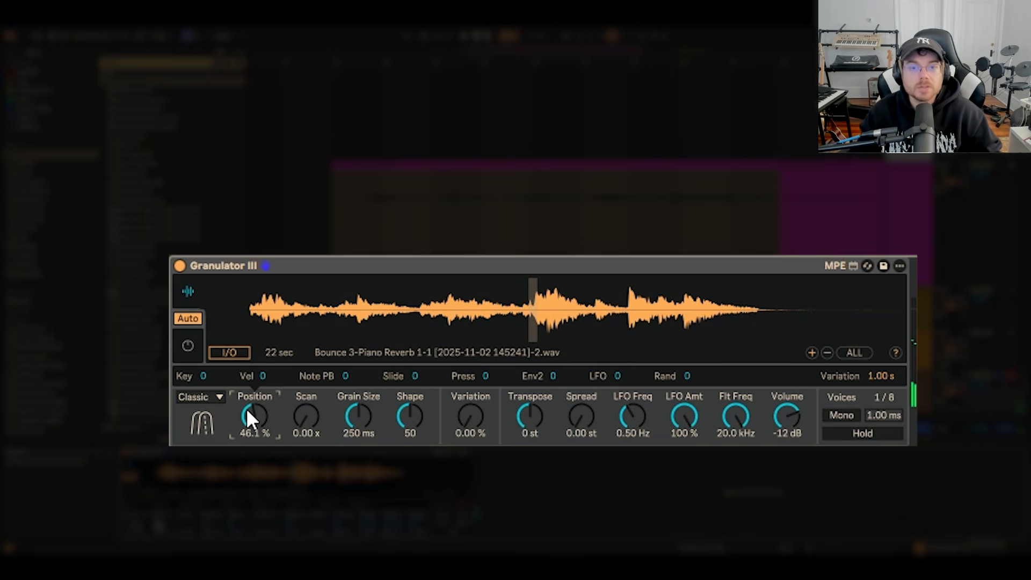
left_click(305, 416)
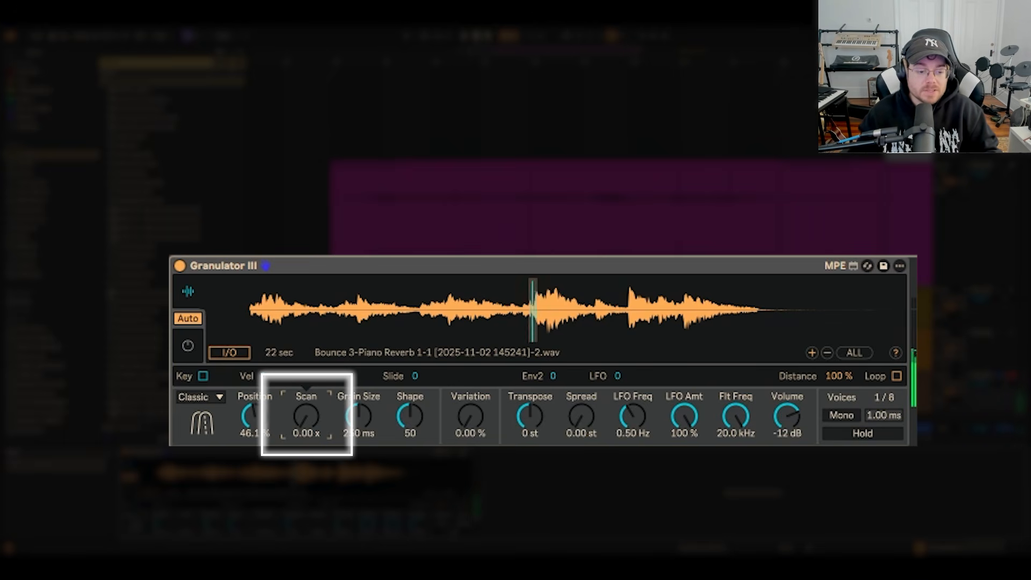
left_click_drag(306, 417, 306, 390)
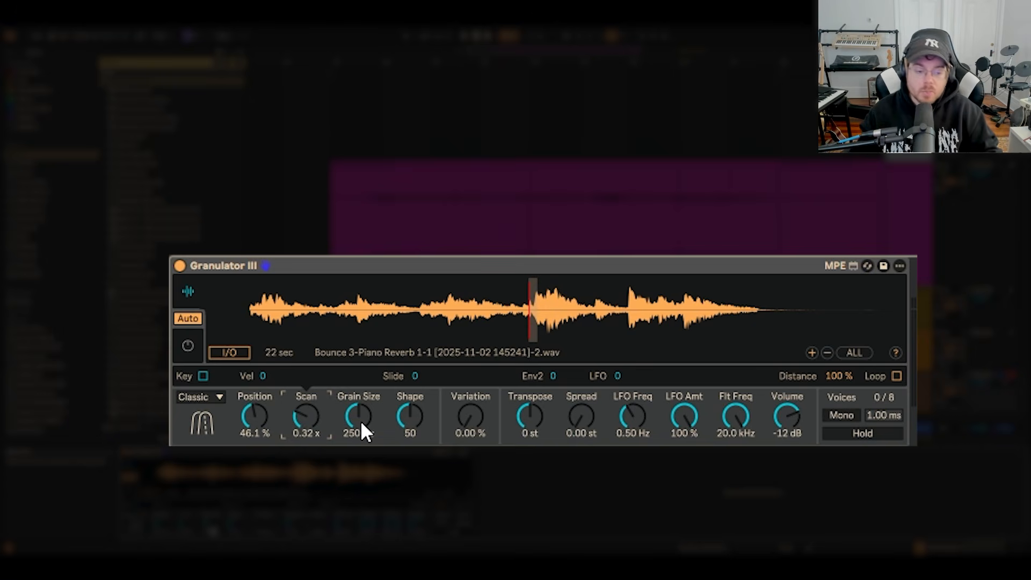
Set Granulator III's Grain Size to 106 ms and the grain Shape to 65.
left_click_drag(359, 420, 359, 433)
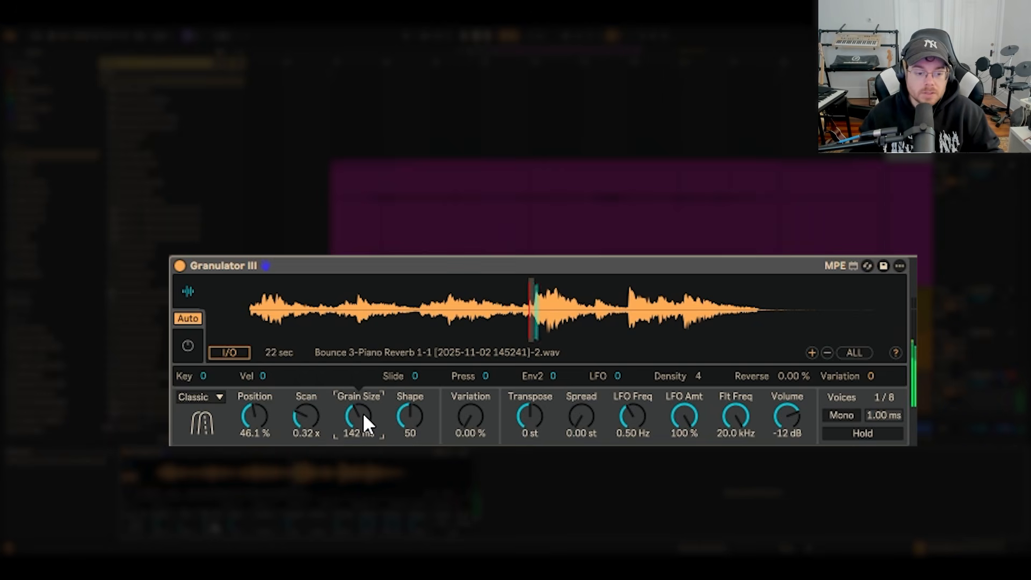
mouse_move(363, 412)
left_mouse_down()
mouse_move(363, 426)
mouse_move(363, 412)
left_mouse_up()
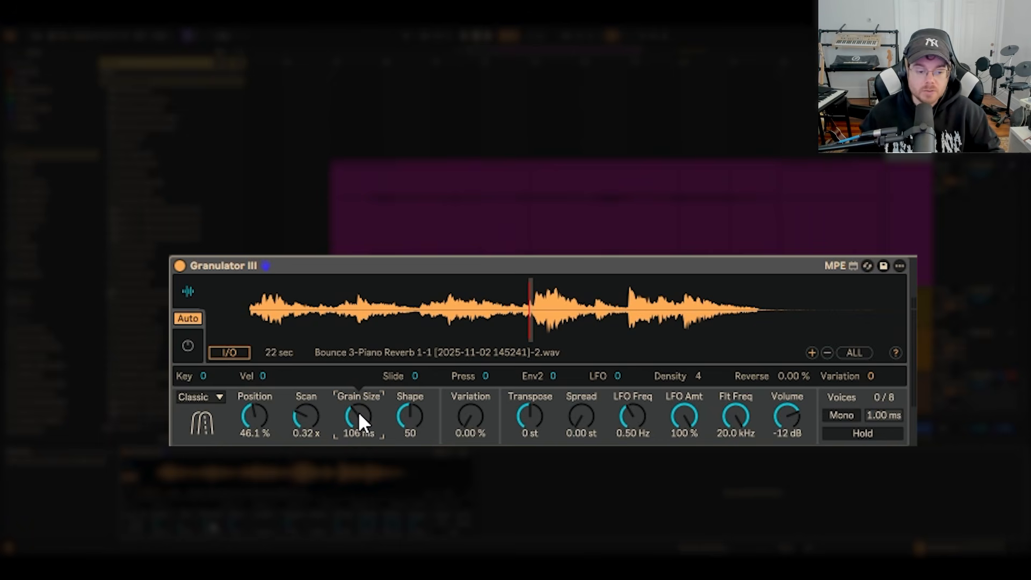
left_click(406, 424)
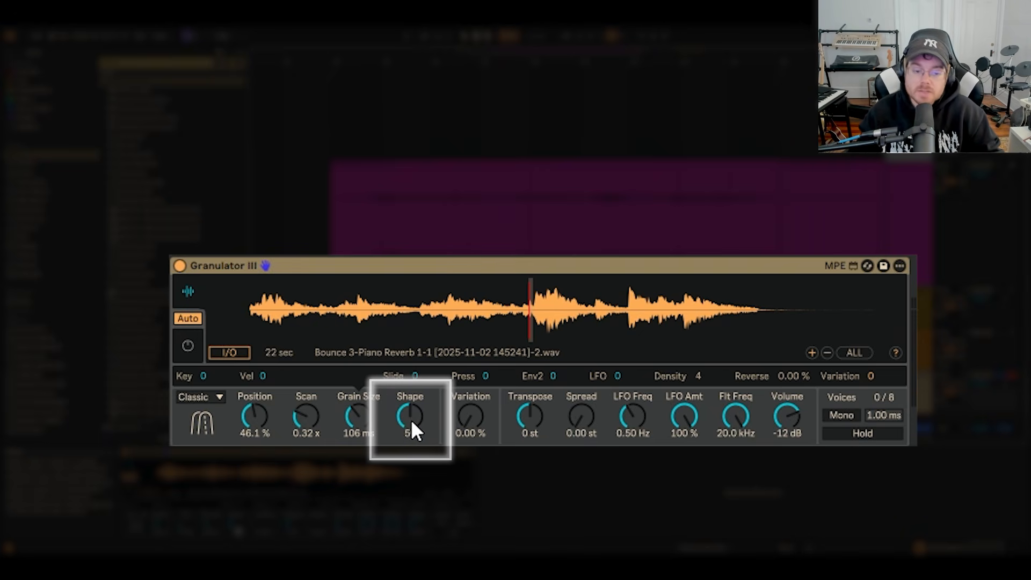
left_click_drag(407, 424, 407, 410)
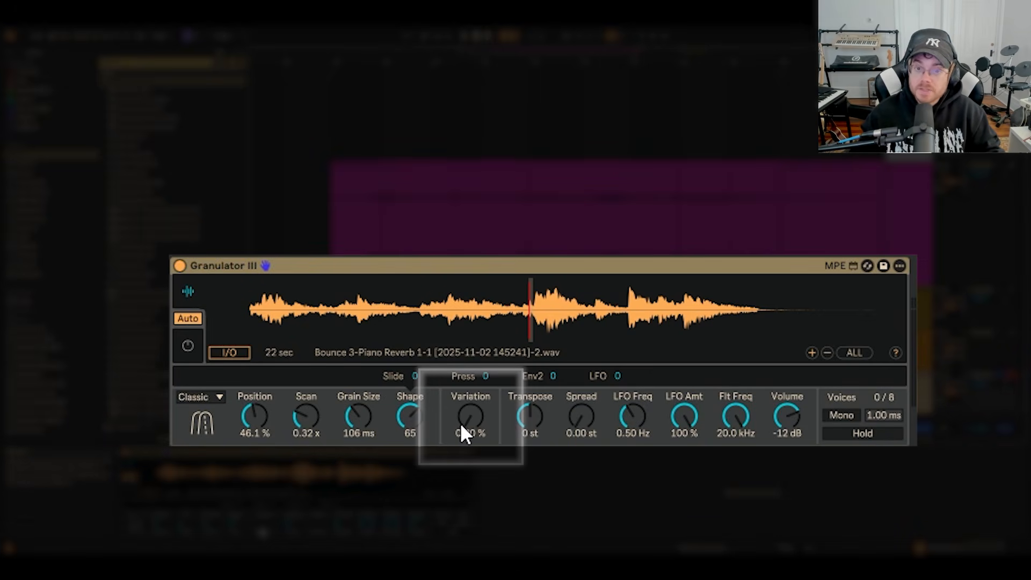
Set Granulator III's Variation to 73.7 % and its Spread to 0.24 st.
left_click_drag(466, 417, 466, 357)
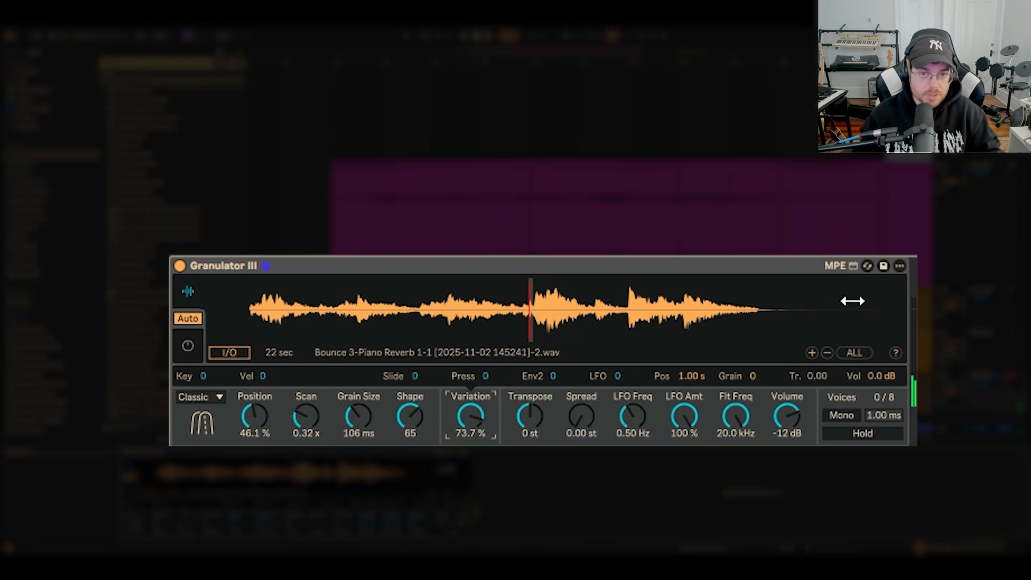
left_click(621, 410)
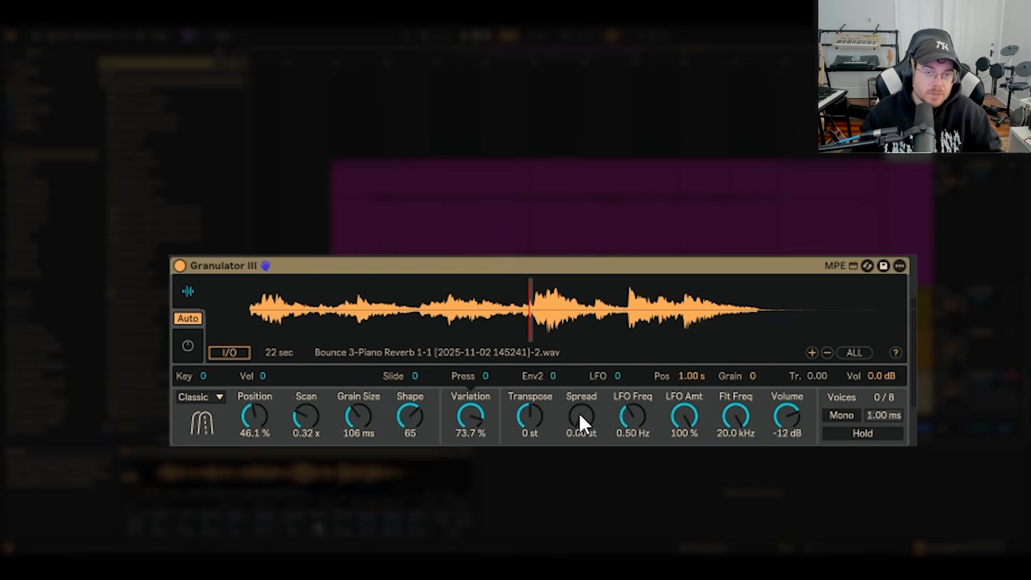
left_click_drag(579, 413, 579, 397)
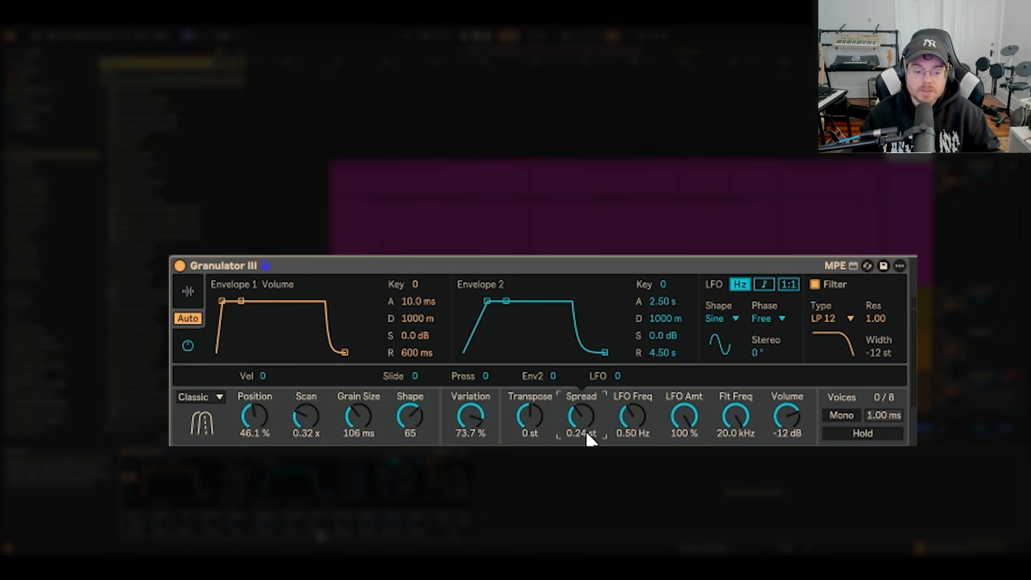
left_click_drag(595, 431, 587, 529)
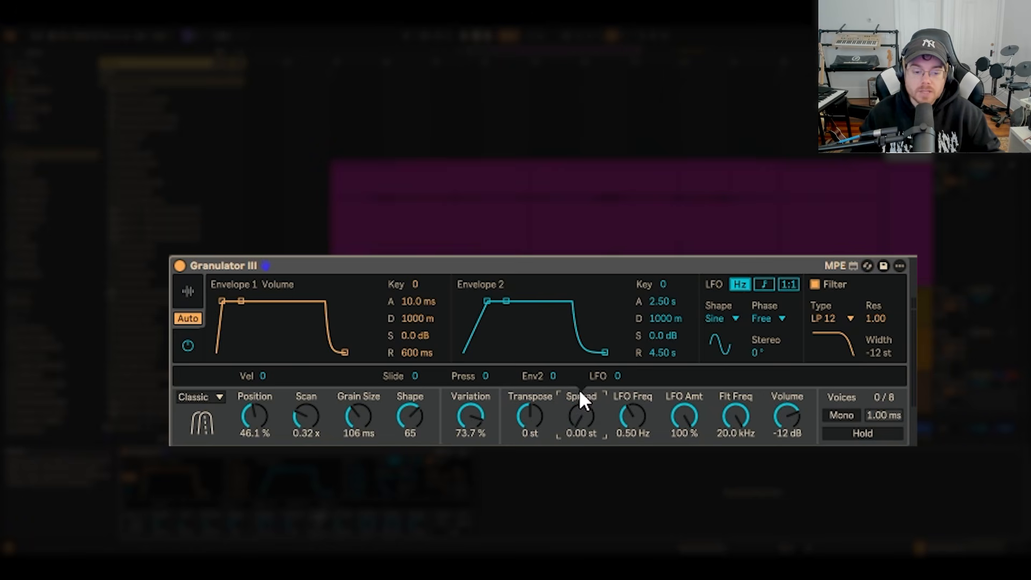
left_click_drag(581, 416, 581, 411)
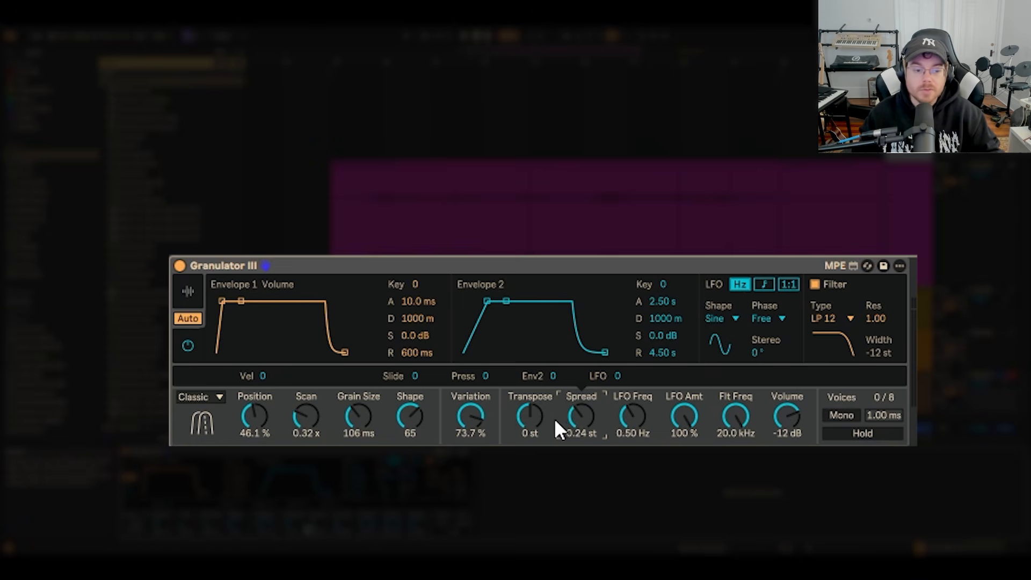
Turn off Granulator III's Auto view and shape Envelope 1 with decay 2.92 s, sustain -inf dB and release 3.72 s.
left_click(188, 318)
left_click(198, 347)
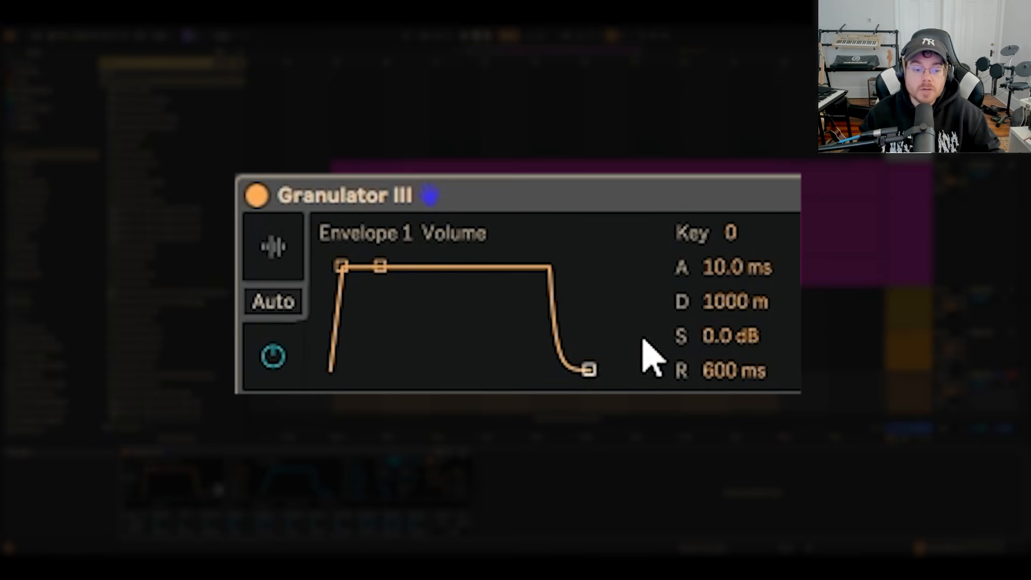
left_click_drag(732, 349, 733, 387)
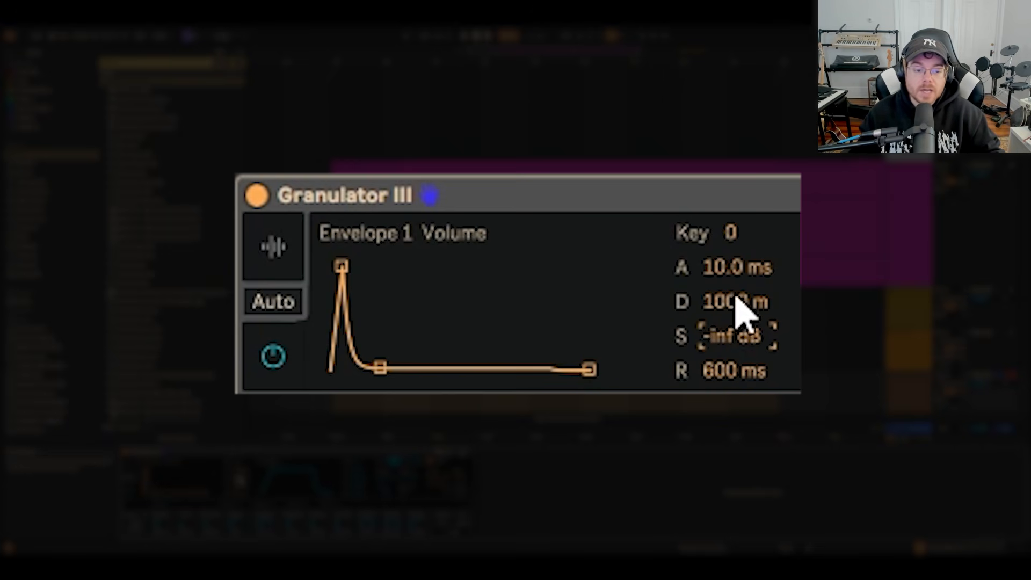
left_click_drag(747, 302, 747, 280)
left_click_drag(733, 370, 757, 372)
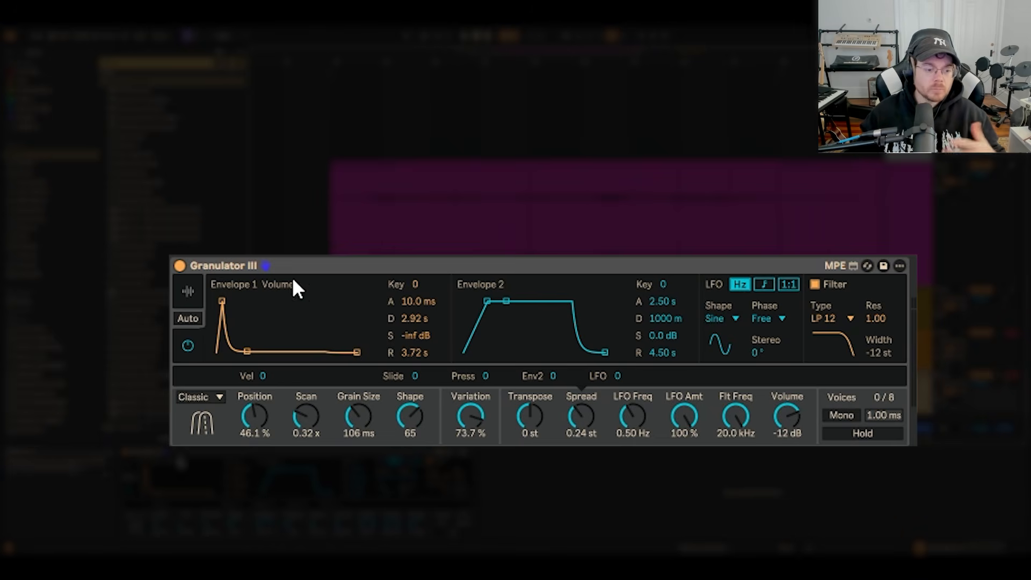
left_click(188, 291)
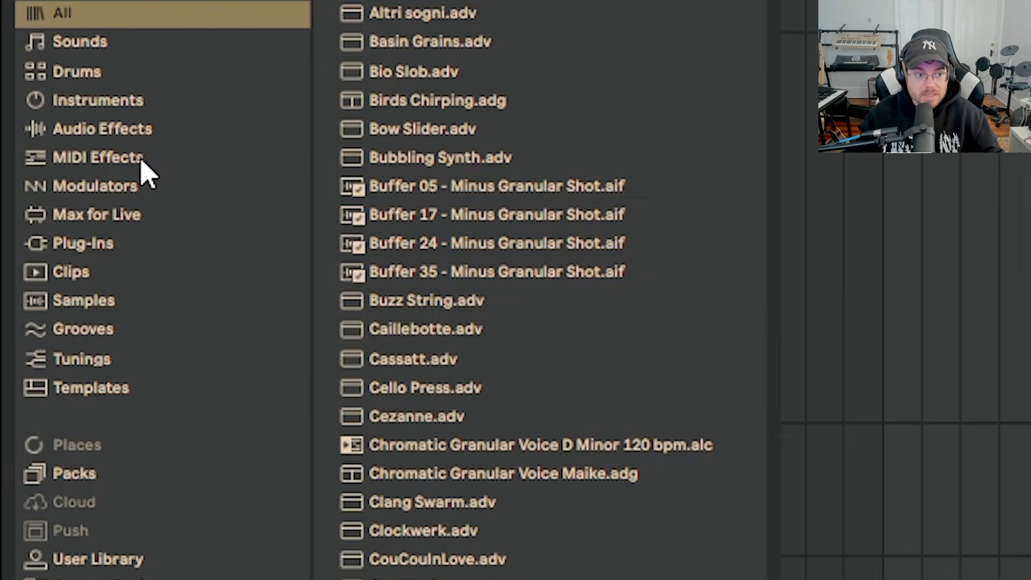
Add the Scale MIDI effect before Granulator III and map all twelve input notes to C in its grid.
left_click(137, 161)
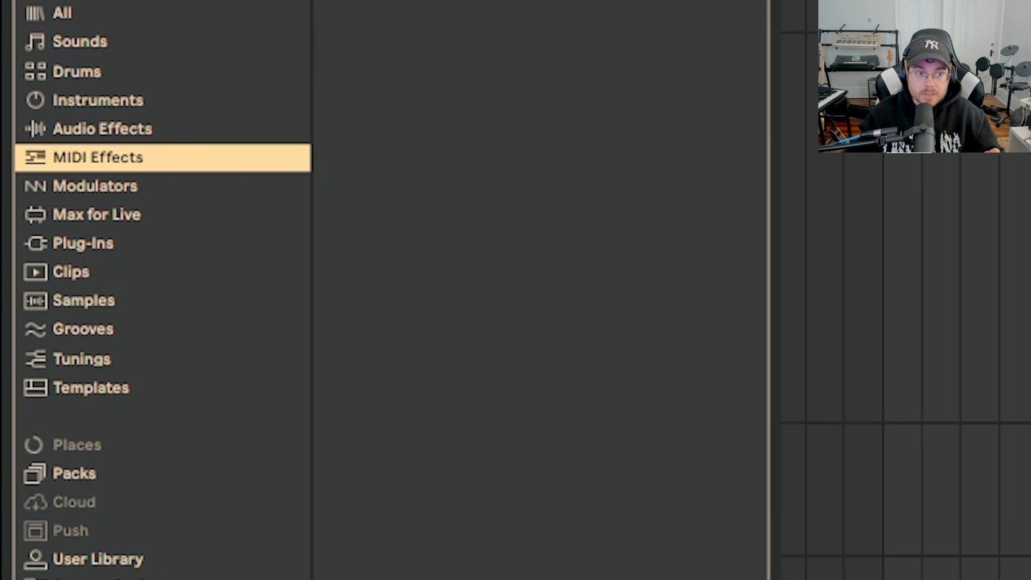
left_click(432, 492)
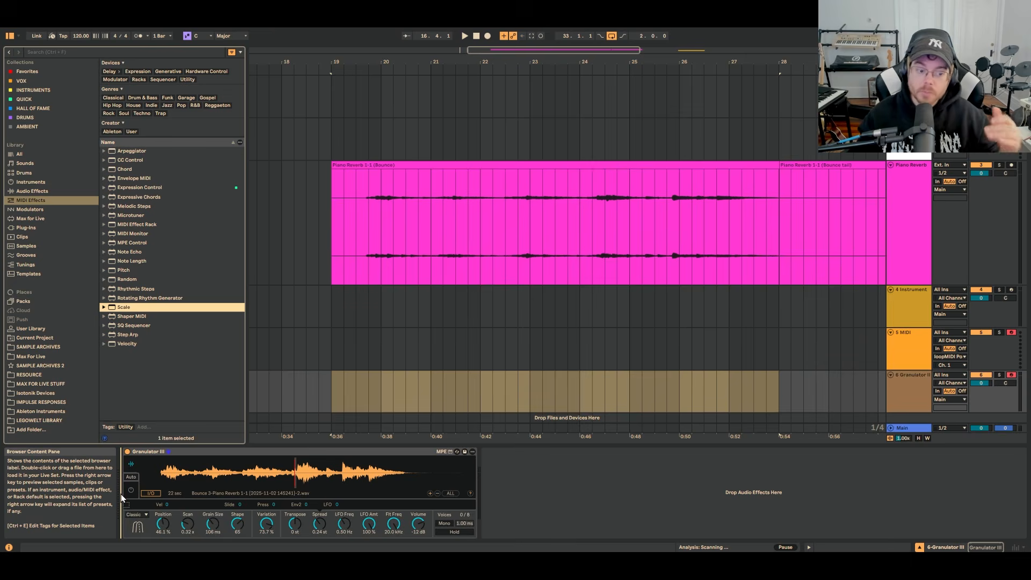
left_click_drag(120, 494, 120, 493)
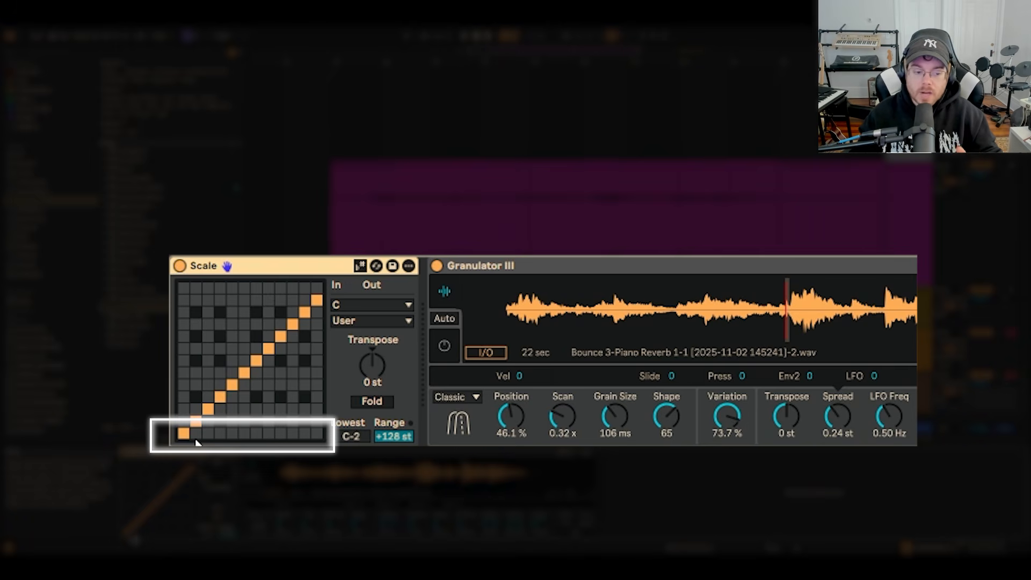
left_click_drag(198, 440, 236, 439)
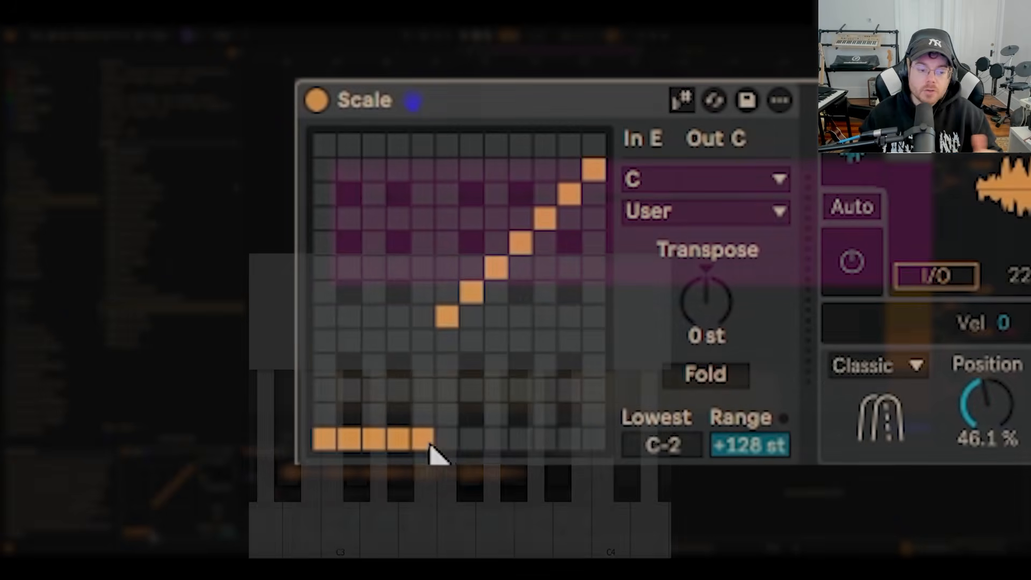
left_click_drag(429, 454, 598, 449)
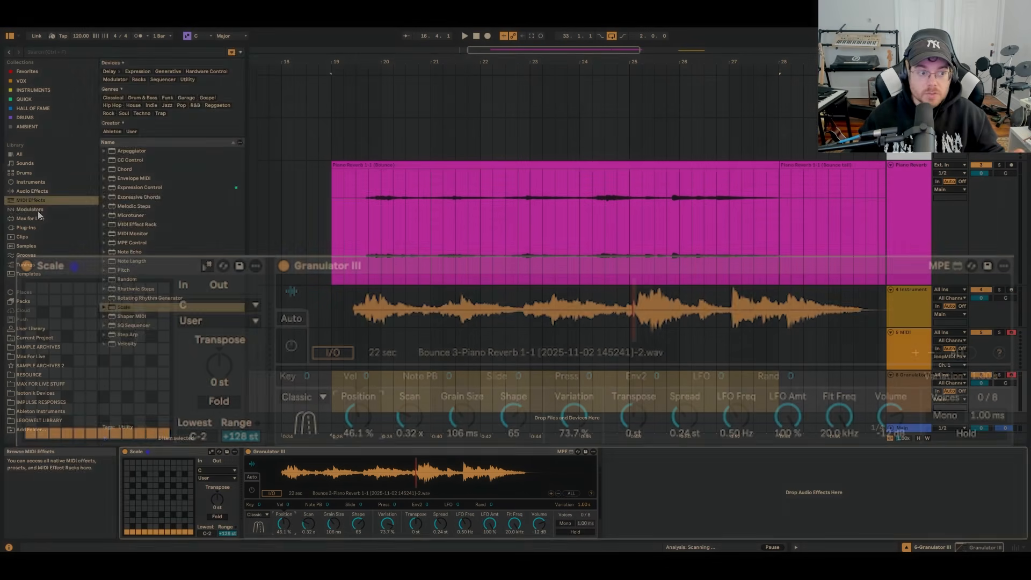
Add an LFO modulator after Granulator III.
left_click(38, 211)
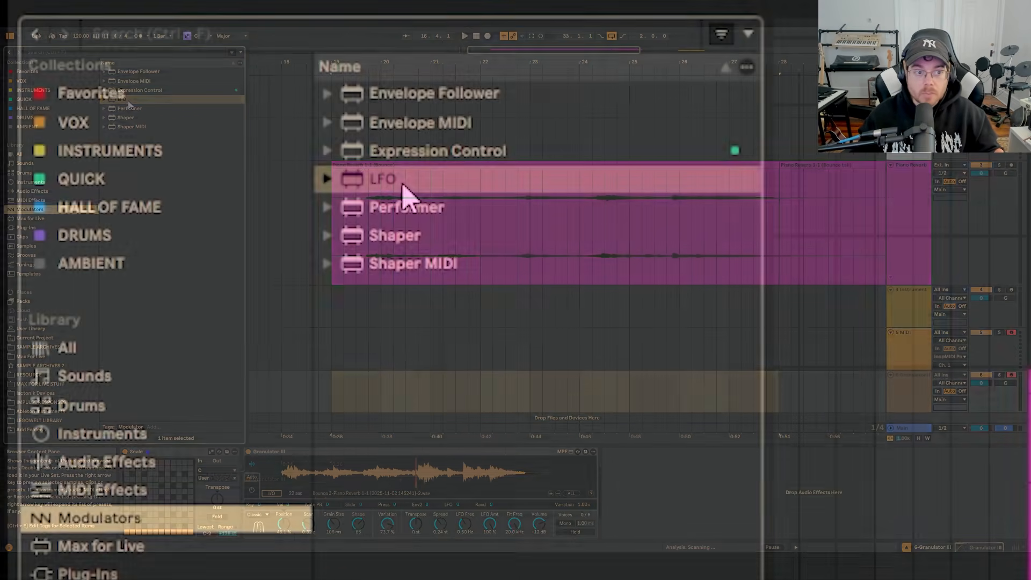
left_click(127, 101)
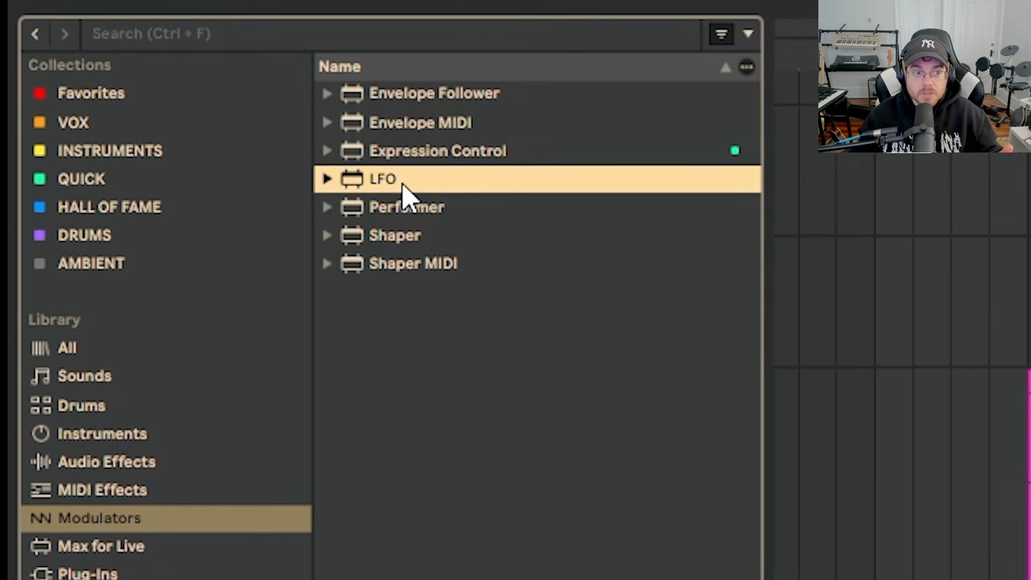
left_click_drag(382, 179, 726, 363)
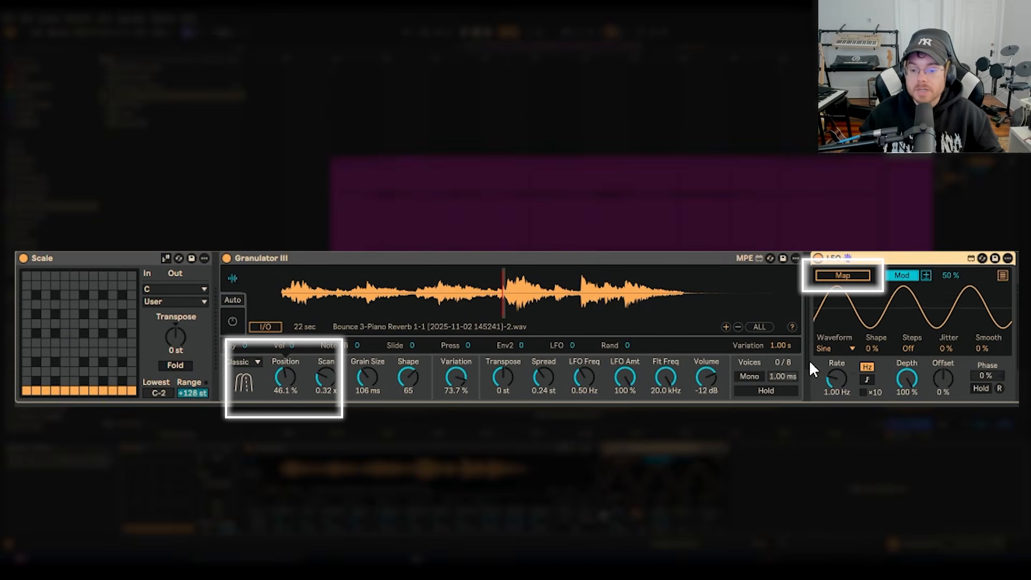
Set the LFO's waveform to Random and its rate to a tempo-synced 1/4.
left_click(826, 347)
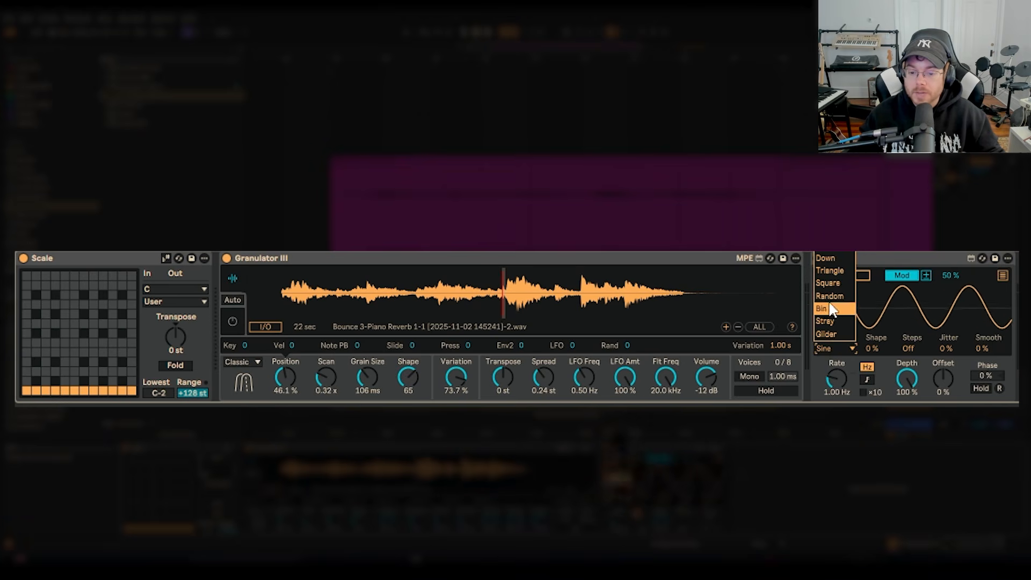
left_click(829, 294)
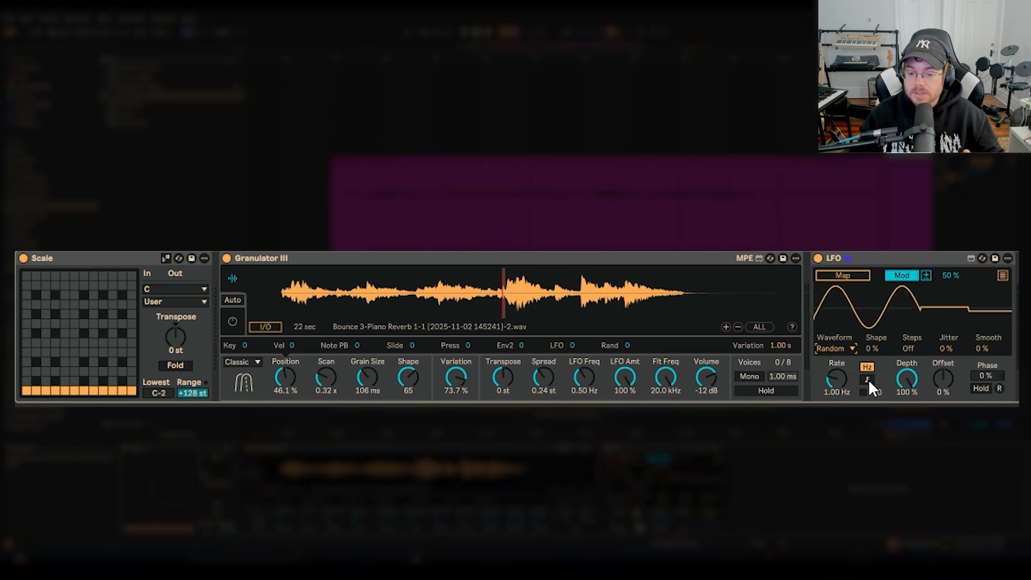
left_click(867, 379)
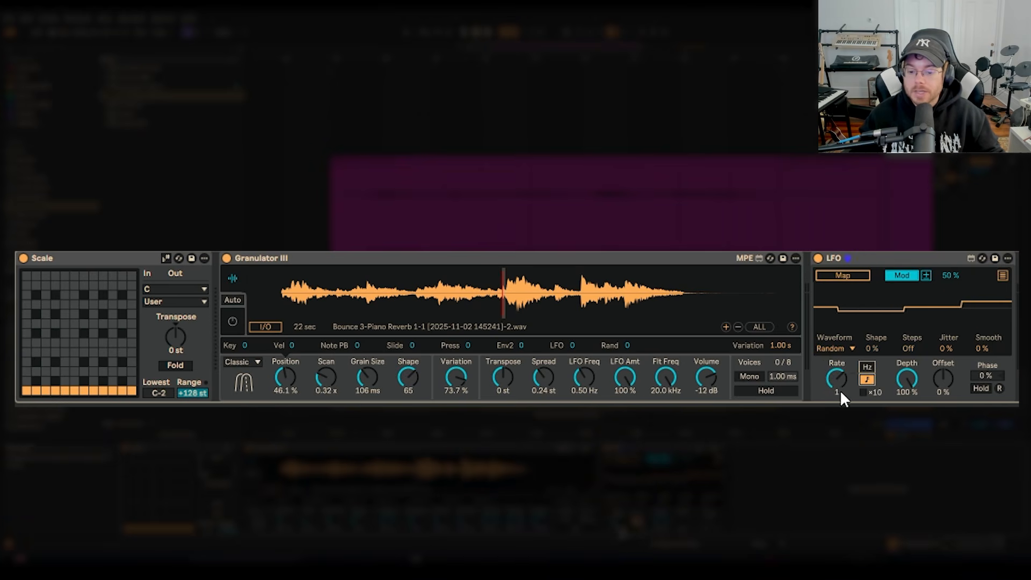
mouse_move(837, 385)
left_mouse_down()
mouse_move(838, 375)
mouse_move(837, 392)
left_mouse_up()
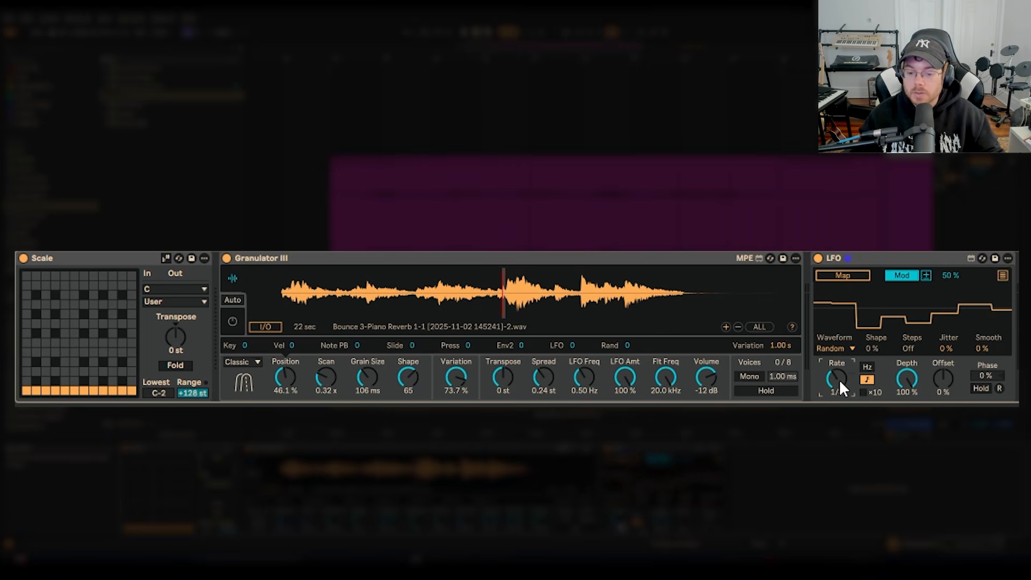
Map the LFO to Granulator III's Position in Remote mode with a range of 9 % to 70 %.
left_click(892, 274)
left_click(859, 275)
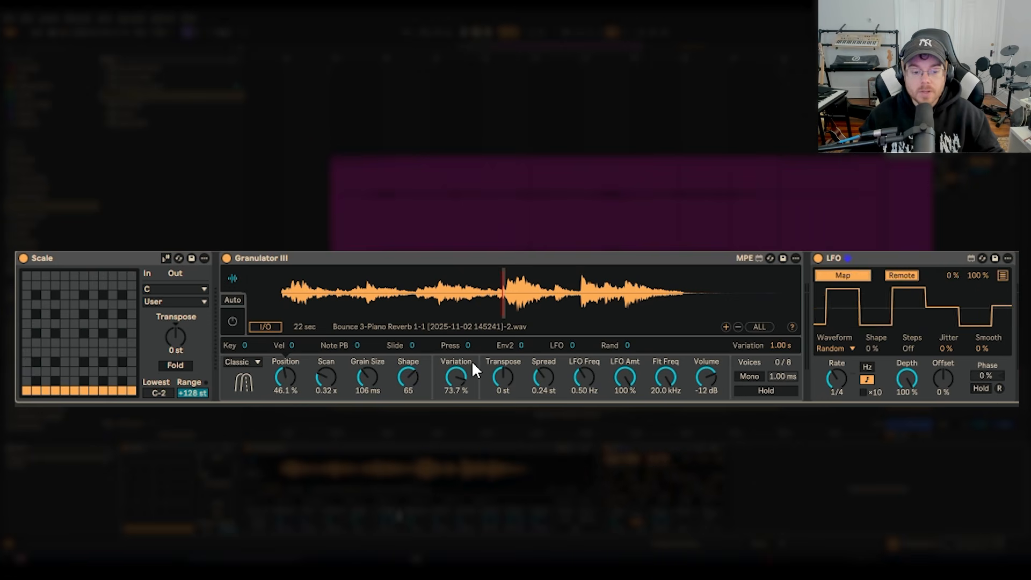
left_click(282, 379)
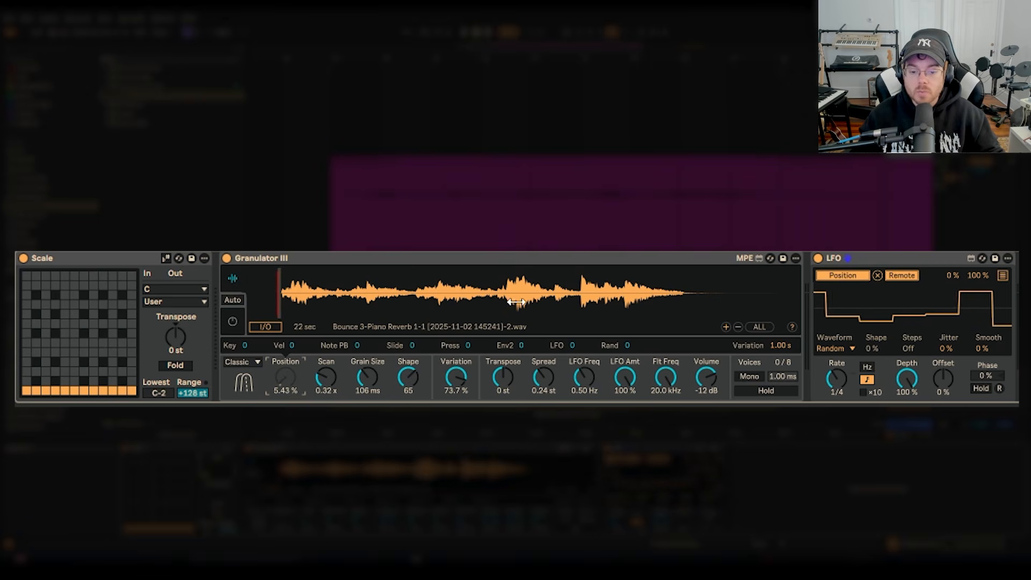
left_click_drag(977, 275, 953, 268)
left_click(953, 276)
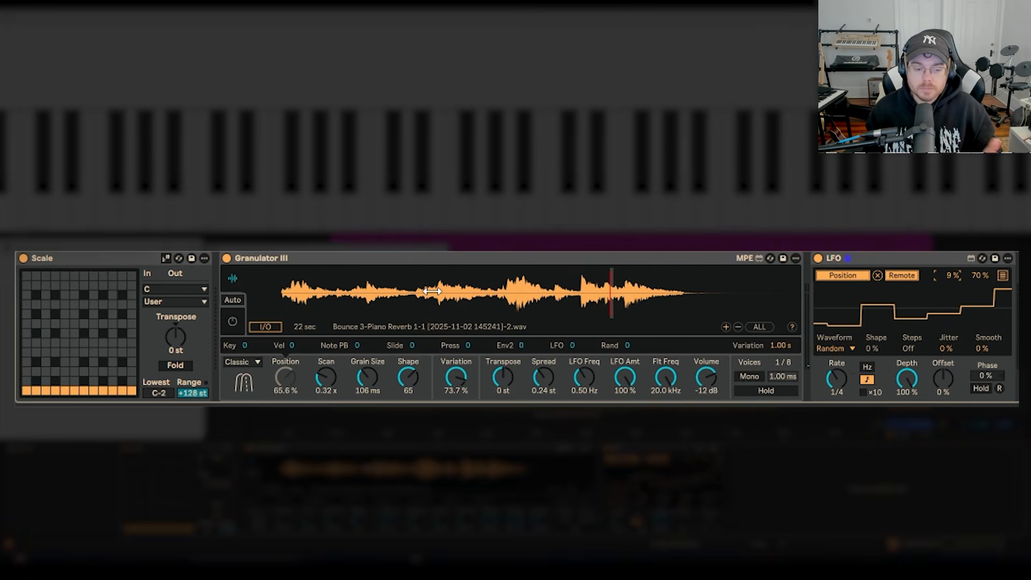
Group the Scale, Granulator III and LFO devices into an Instrument Rack and show its chain list.
left_click(140, 259)
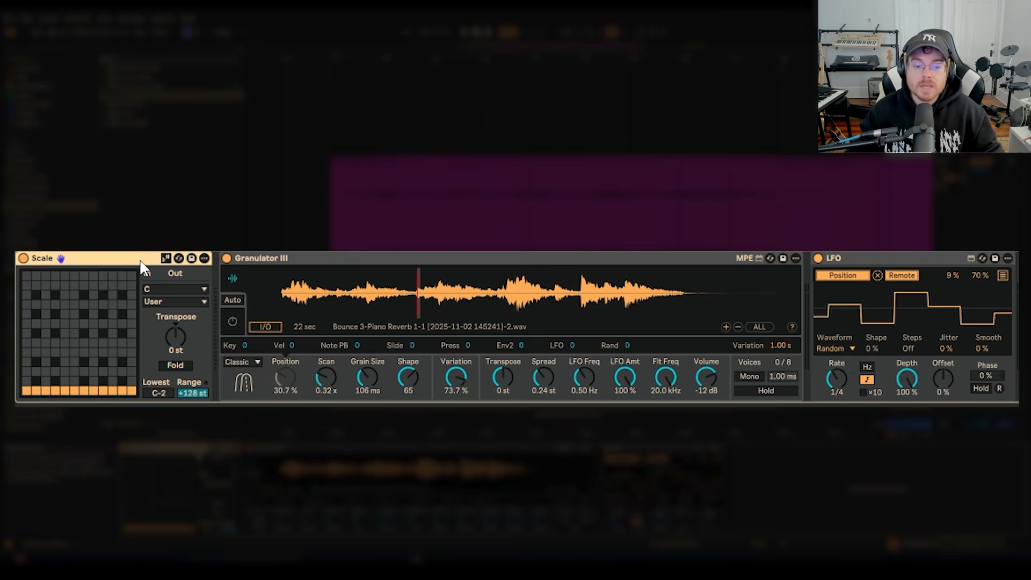
left_click(884, 257)
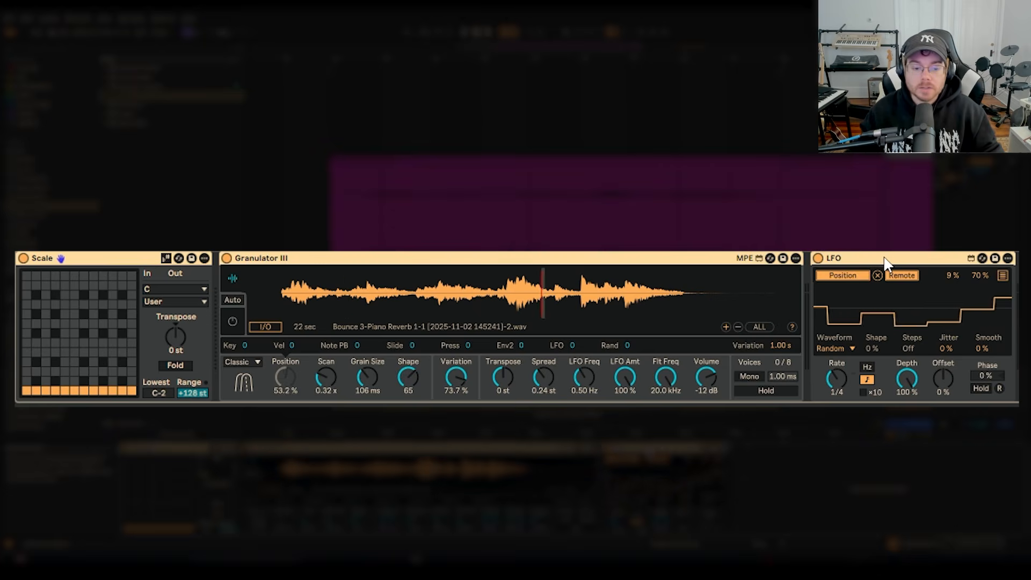
key("ctrl+g")
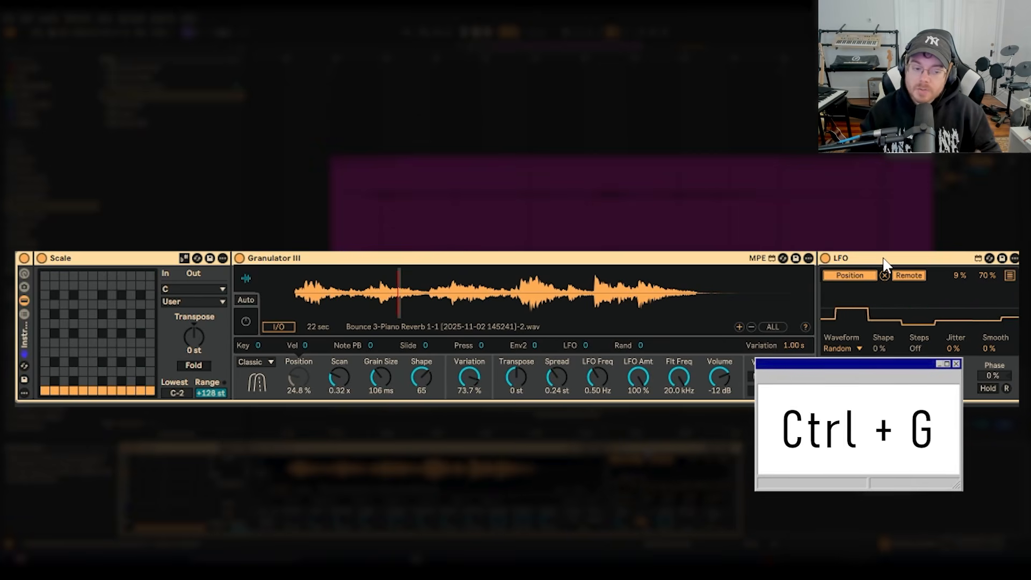
left_click(25, 315)
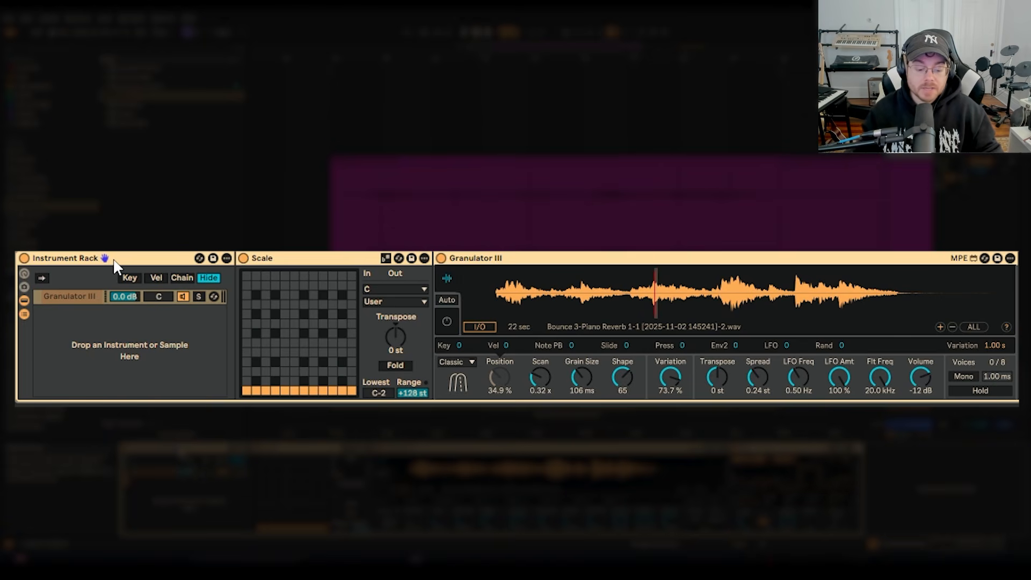
Nest the Instrument Rack inside a second, outer rack and add Wavetable as another chain in the outer rack.
key("ctrl+g")
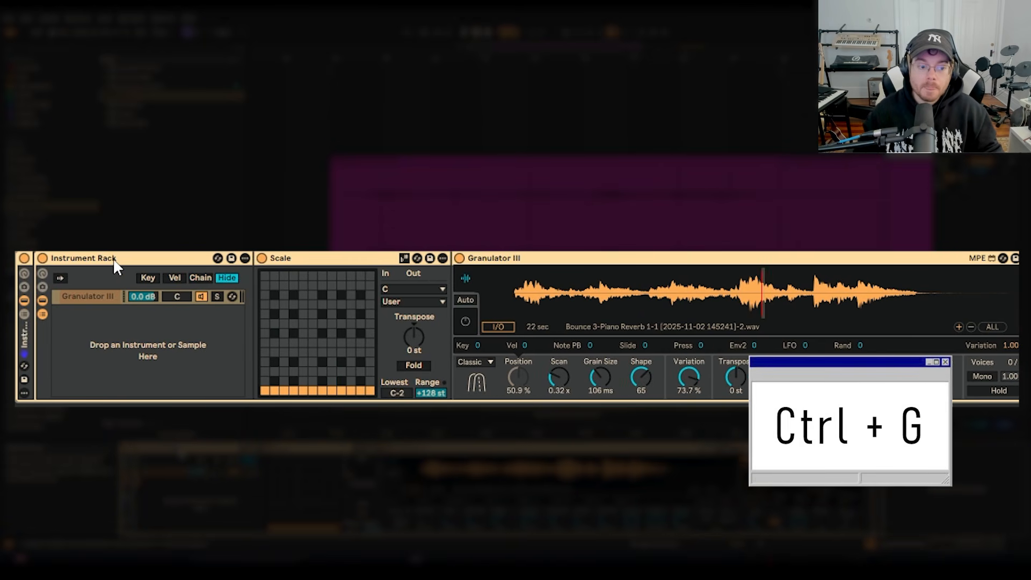
key("ctrl+g")
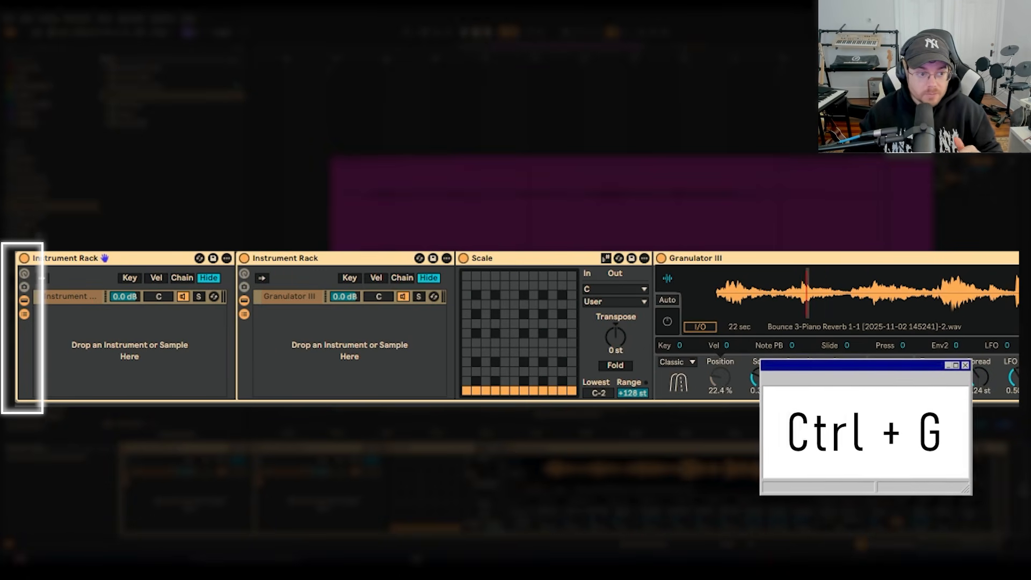
left_click(47, 180)
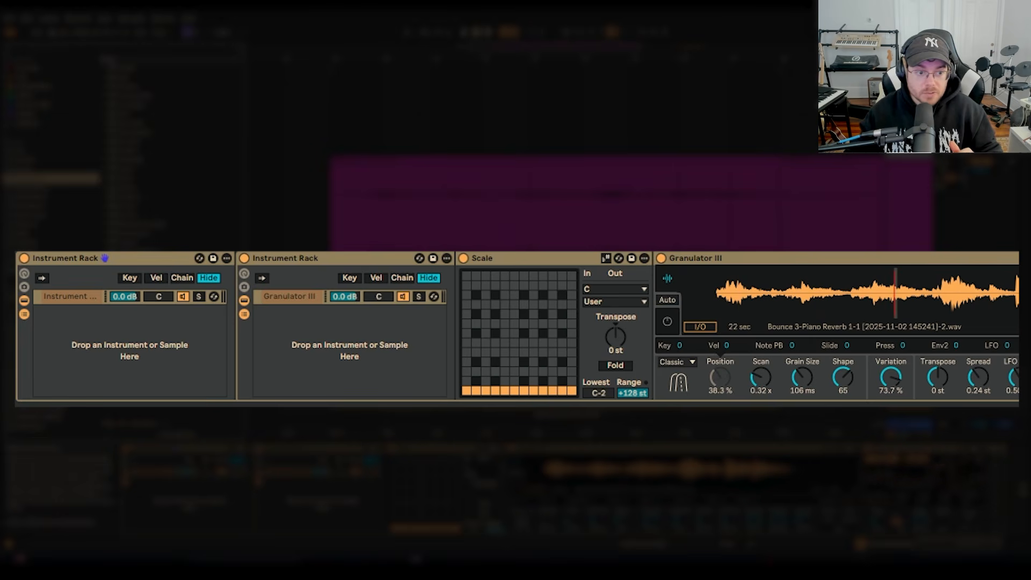
left_click_drag(127, 197, 123, 367)
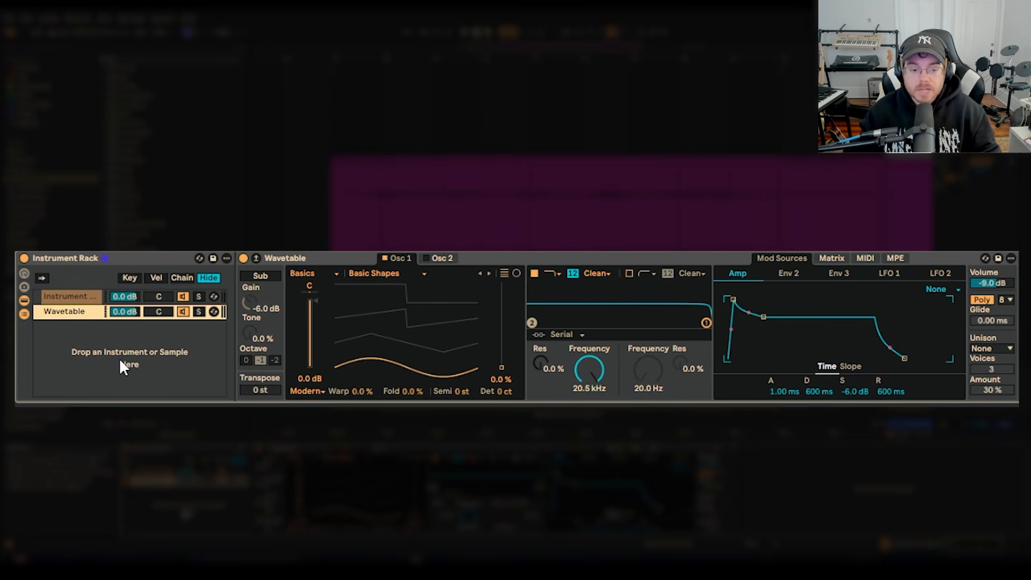
Using Granulator III's Envelope 1 as reference, set Wavetable's amp envelope to decay 3.50 s, sustain -inf dB and release 3.50 s.
left_click(61, 296)
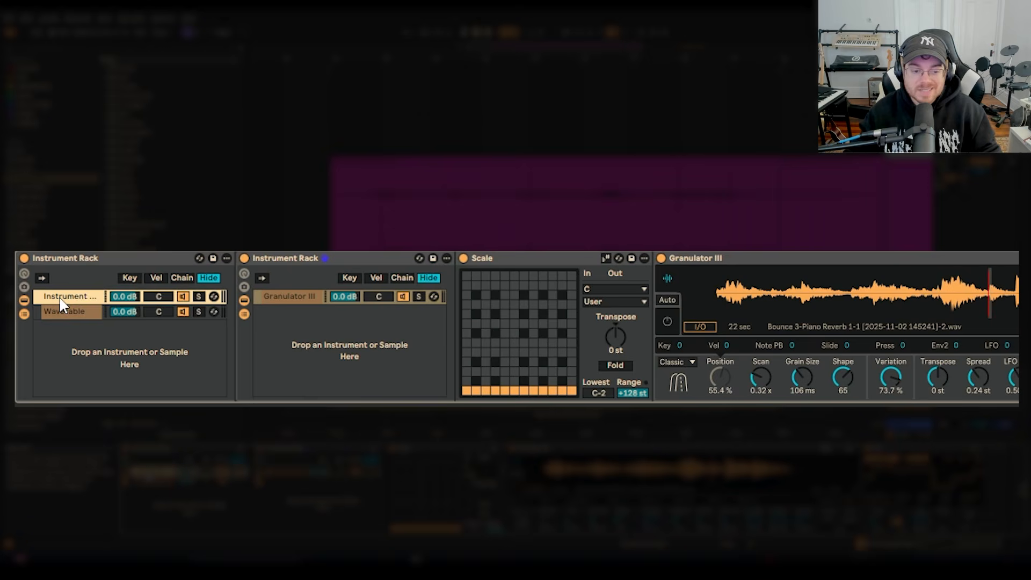
left_click(794, 262)
left_click(668, 321)
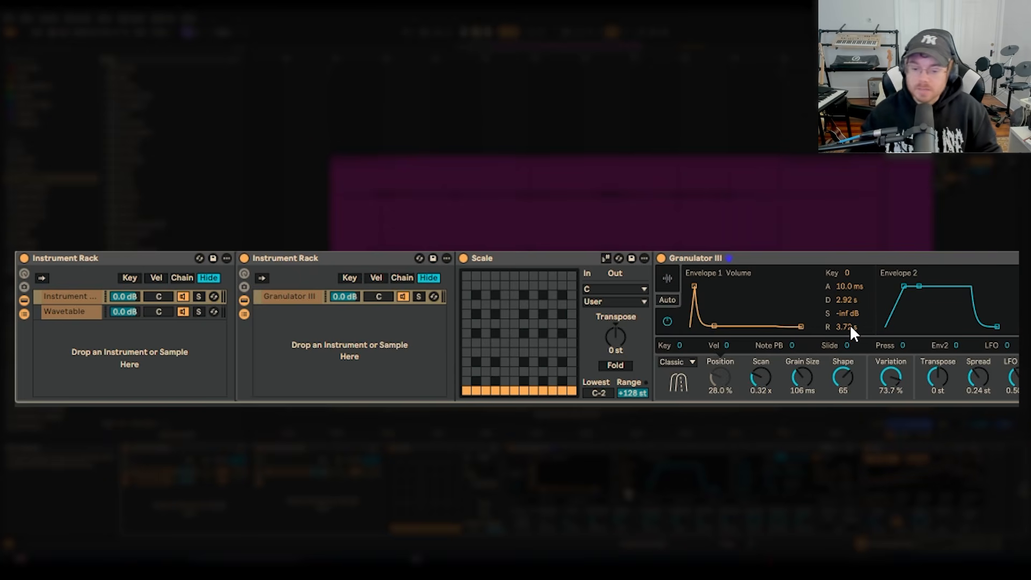
left_click(86, 312)
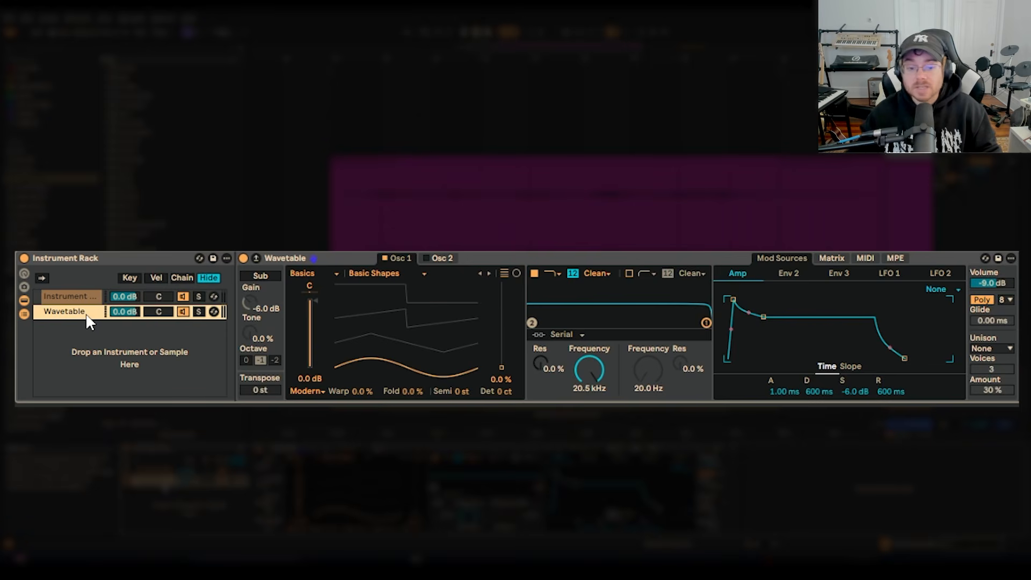
left_click_drag(850, 391, 850, 462)
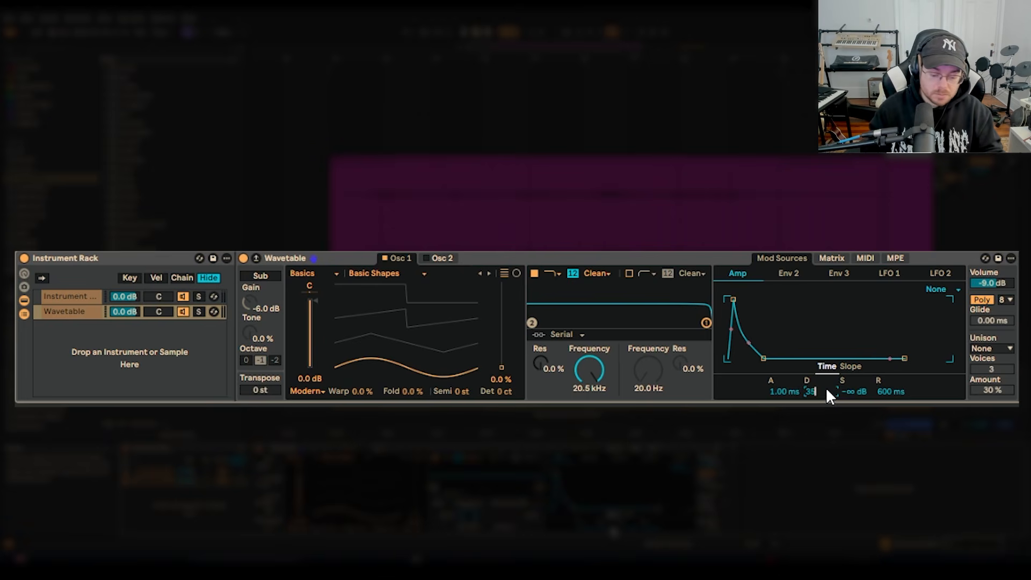
key("Return")
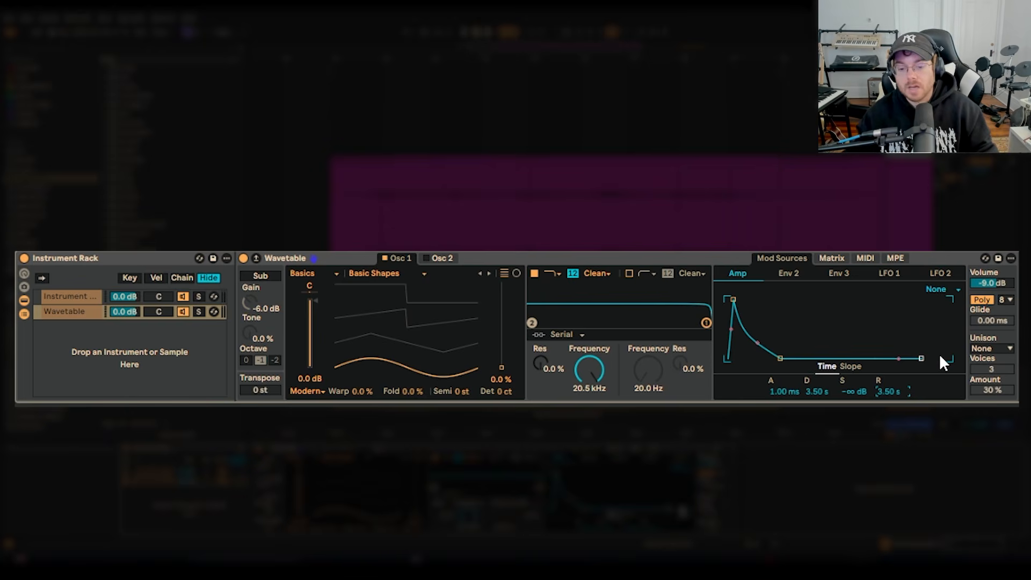
Solo the Wavetable chain and set Wavetable's Unison to Classic with an Amount of 27 %.
left_click(199, 312)
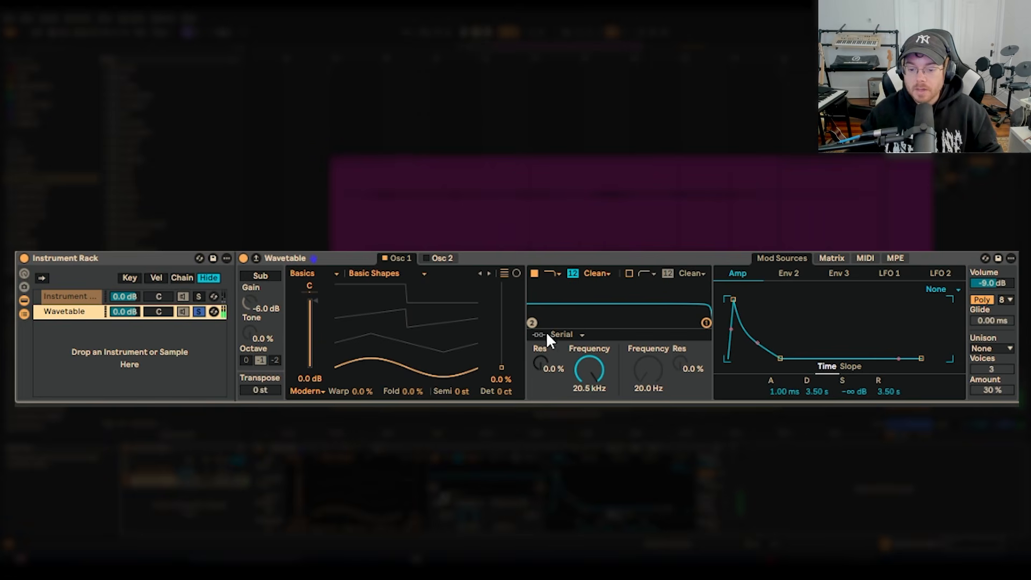
left_click(981, 349)
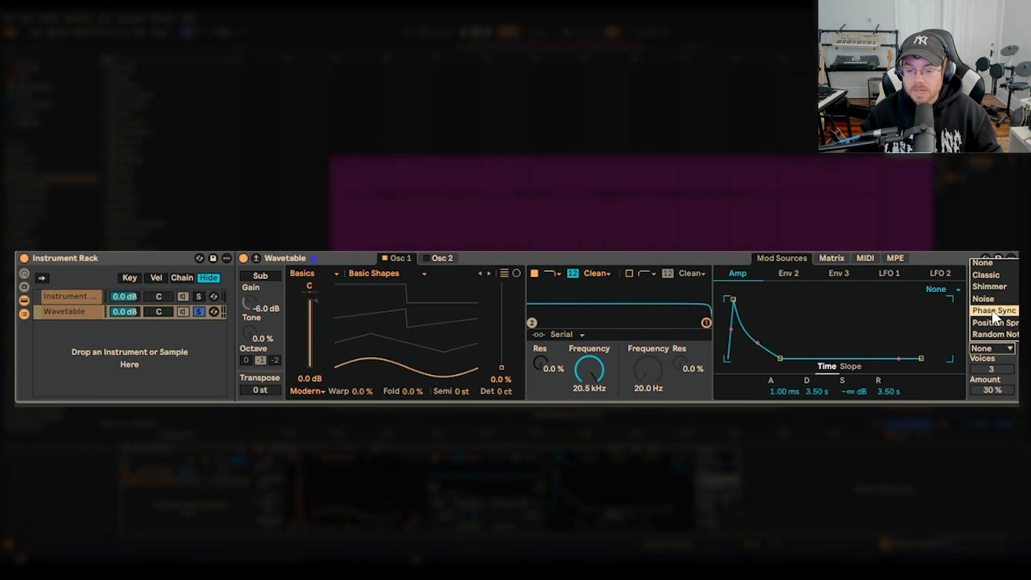
left_click(1000, 278)
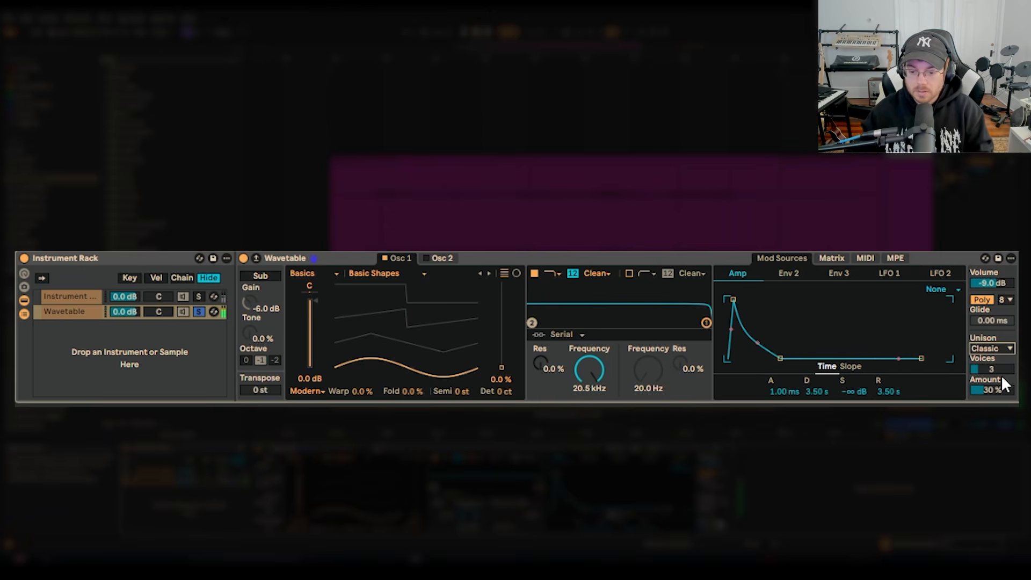
left_click_drag(991, 391, 990, 397)
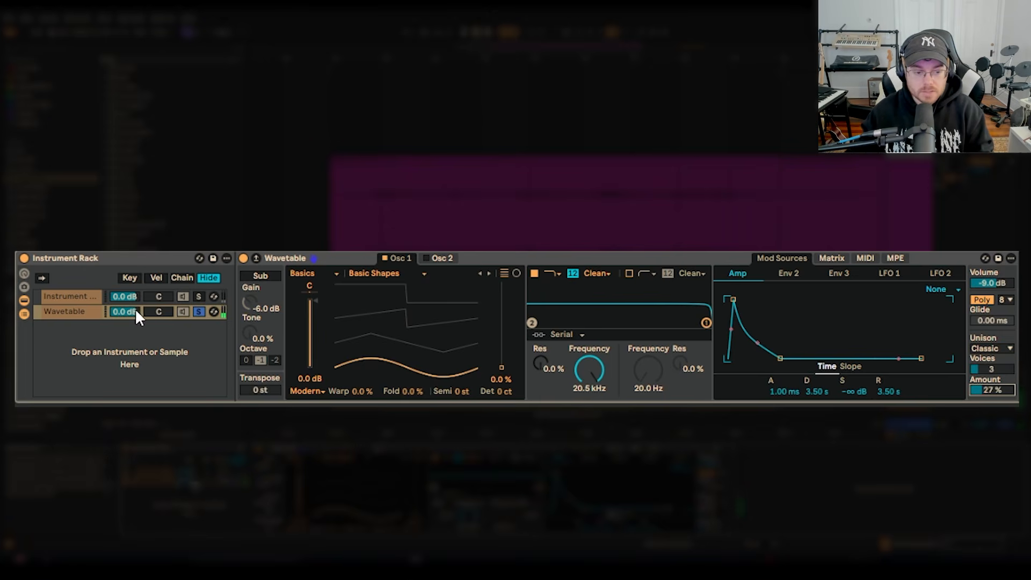
Unsolo the Wavetable chain with its volume lowered to -5.6 dB, and return Granulator III to its waveform view.
left_click_drag(133, 310, 133, 320)
left_click(198, 312)
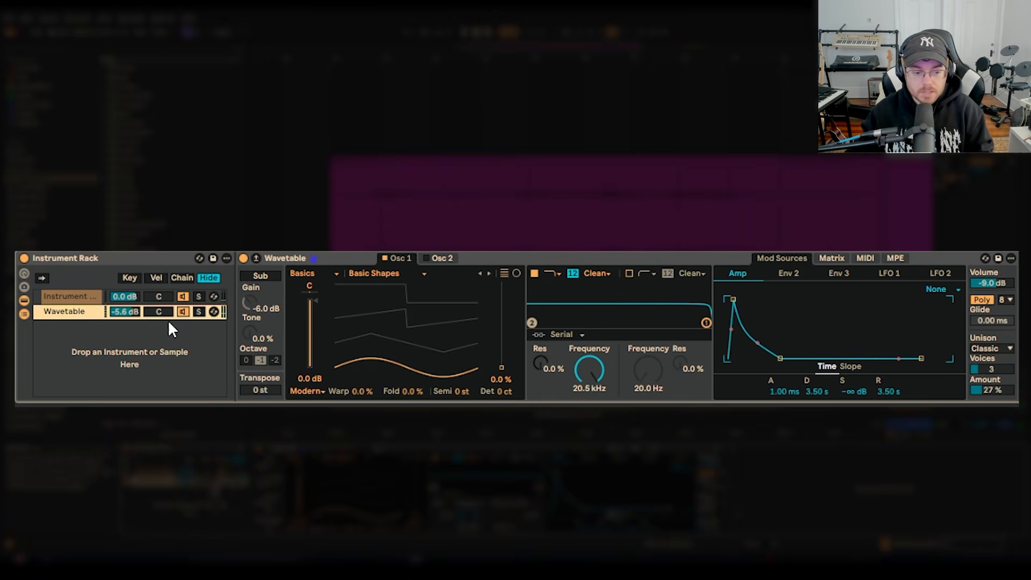
left_click(89, 298)
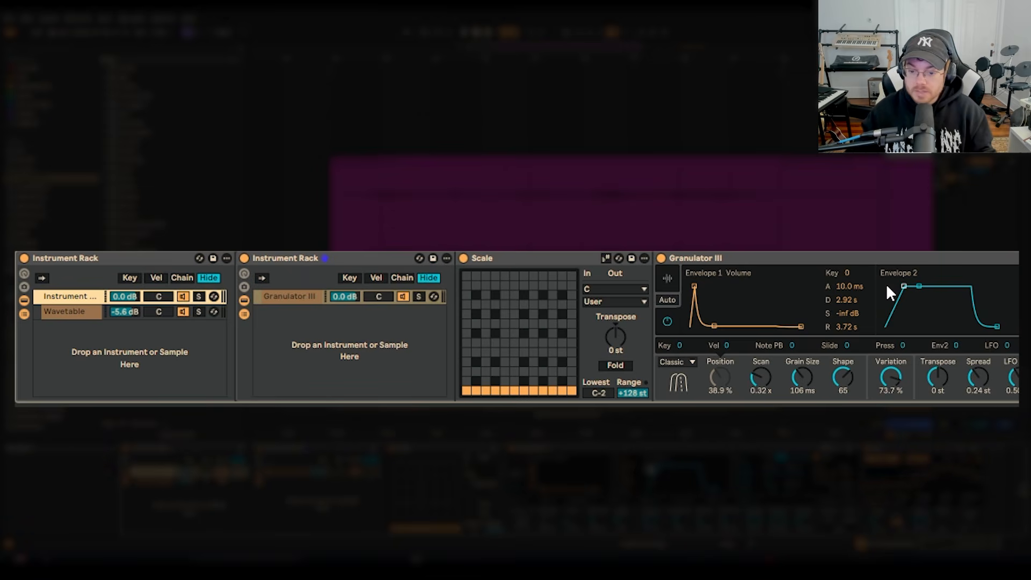
left_click(671, 280)
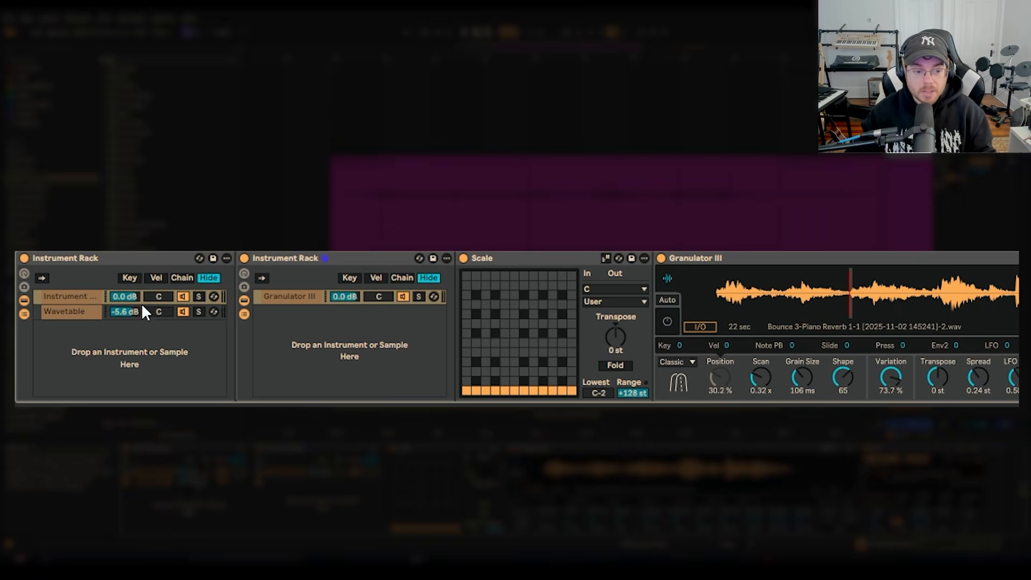
left_click(79, 313)
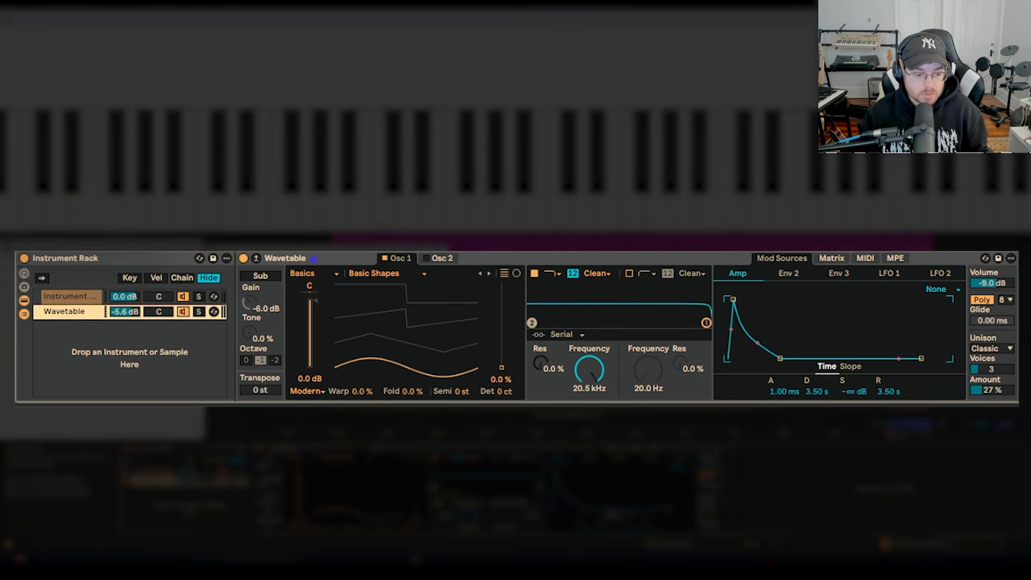
left_click(73, 296)
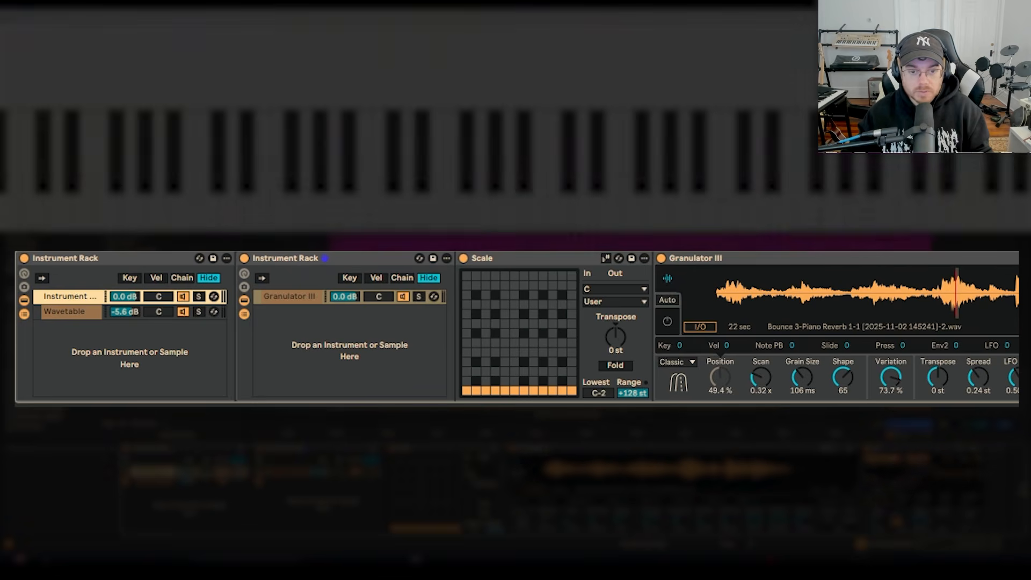
key("alt+Tab")
key("alt+Tab")
key("alt+Tab")
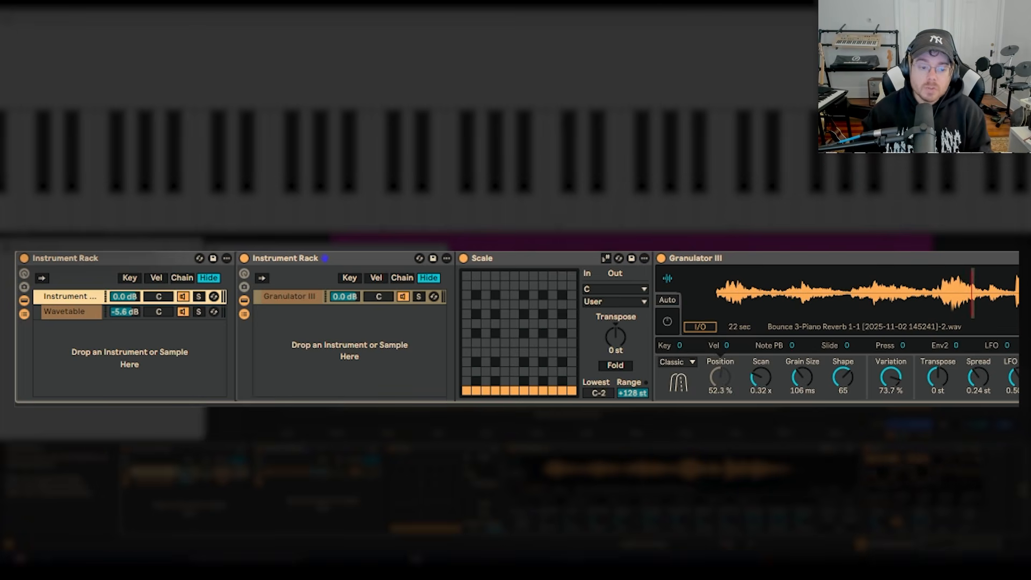
Display the Wavetable chain's instrument in the outer rack.
left_click(65, 312)
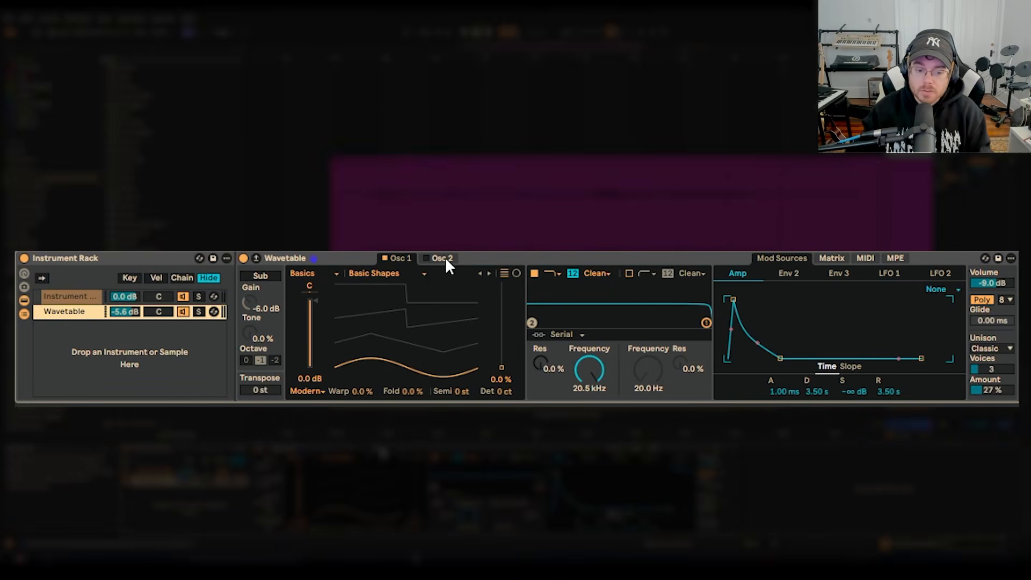